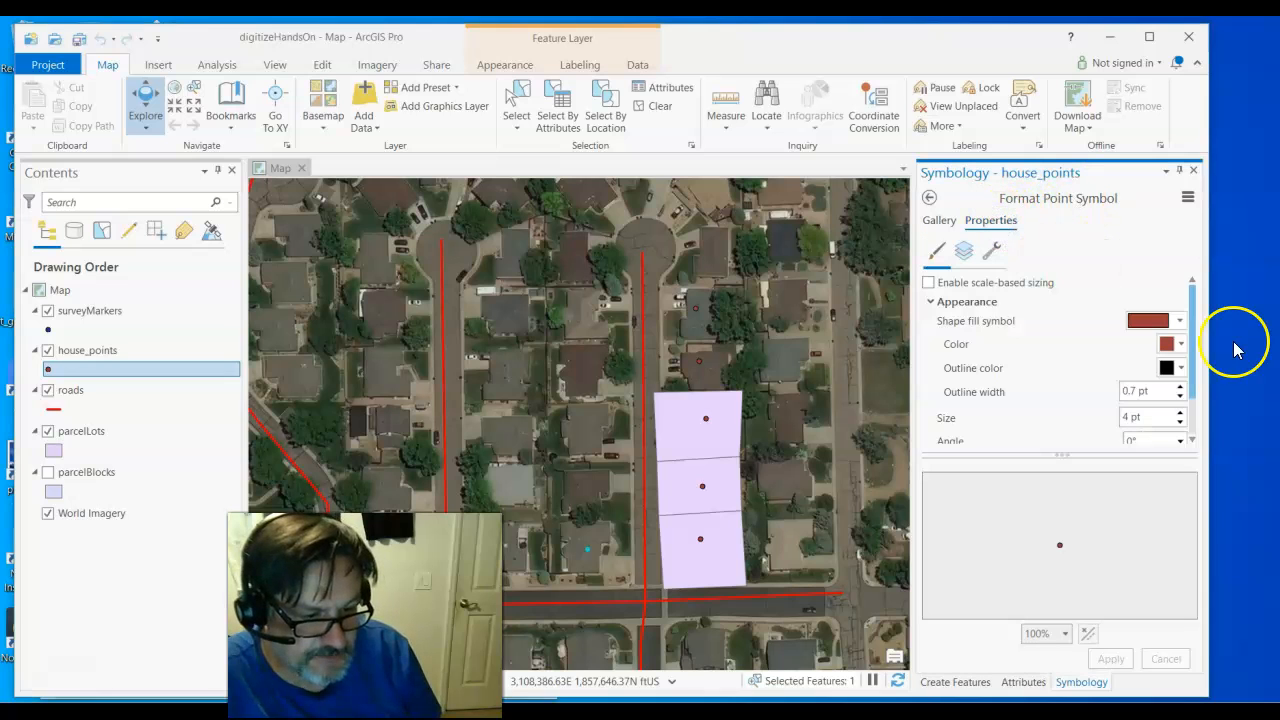
# Set the house_points symbol's fill color to Mars Red and its size to 8 pt
pyautogui.click(1182, 344)
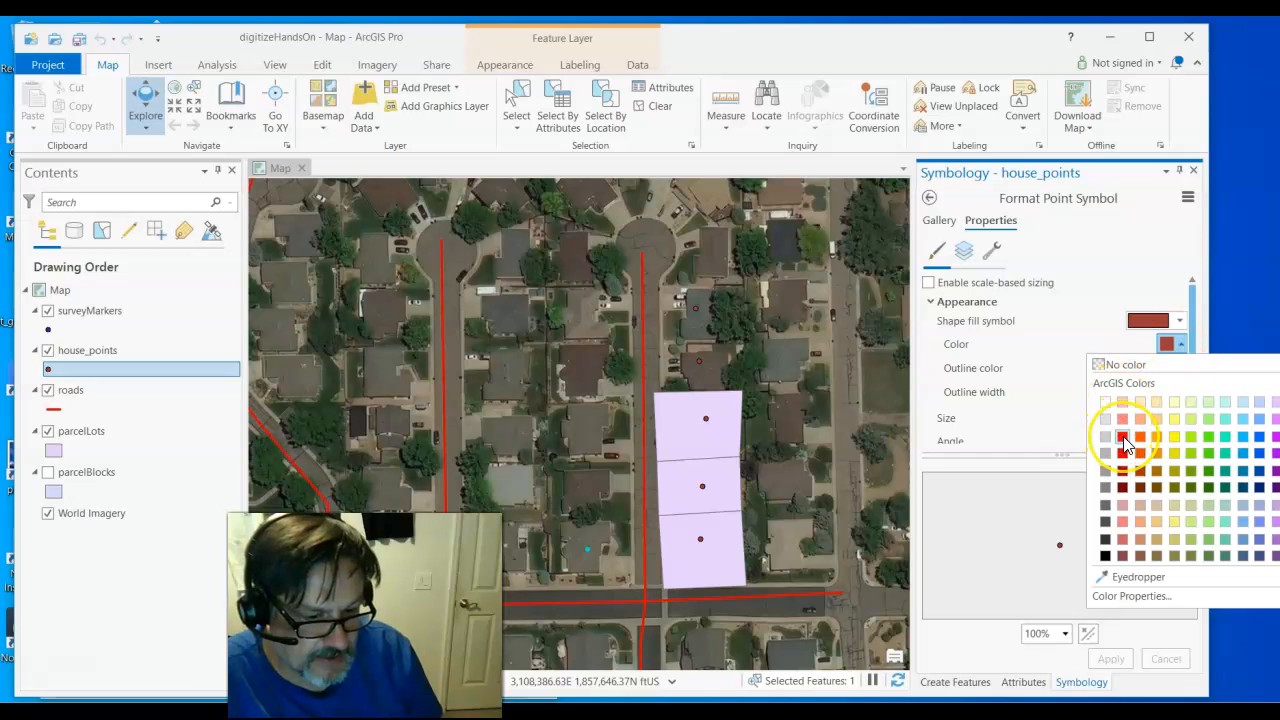
pyautogui.click(1123, 437)
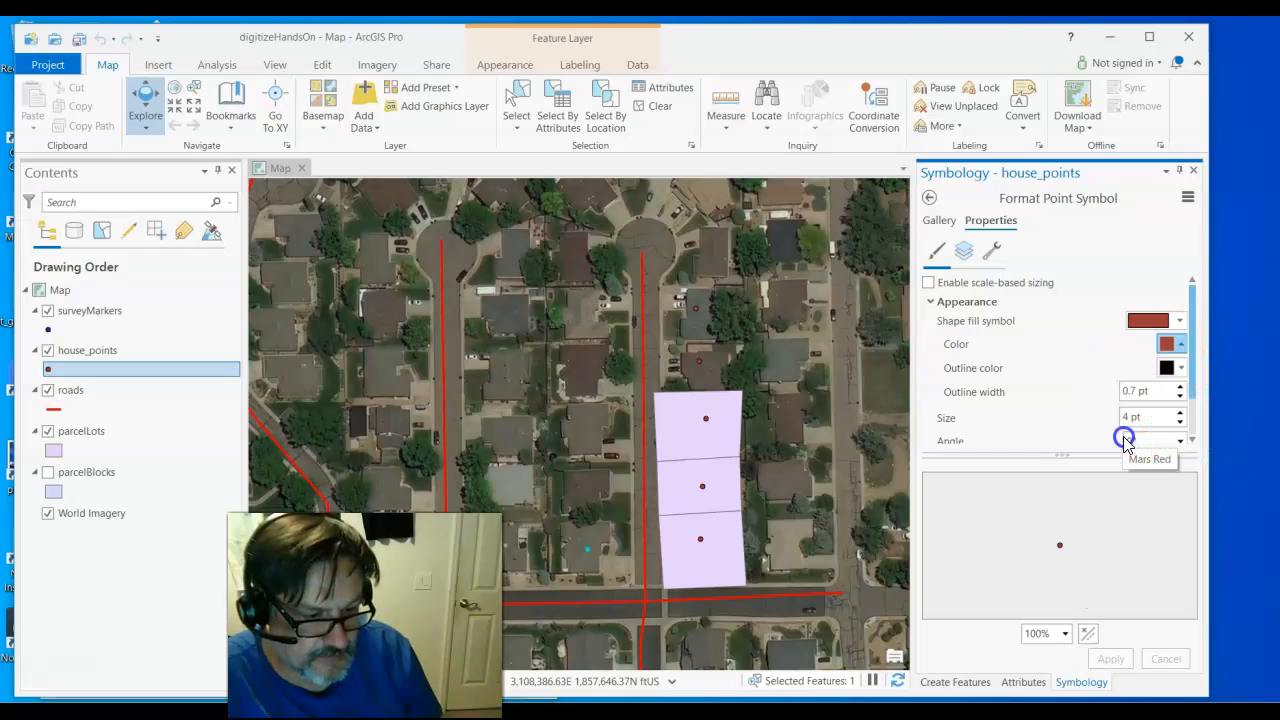
pyautogui.doubleClick(1182, 414)
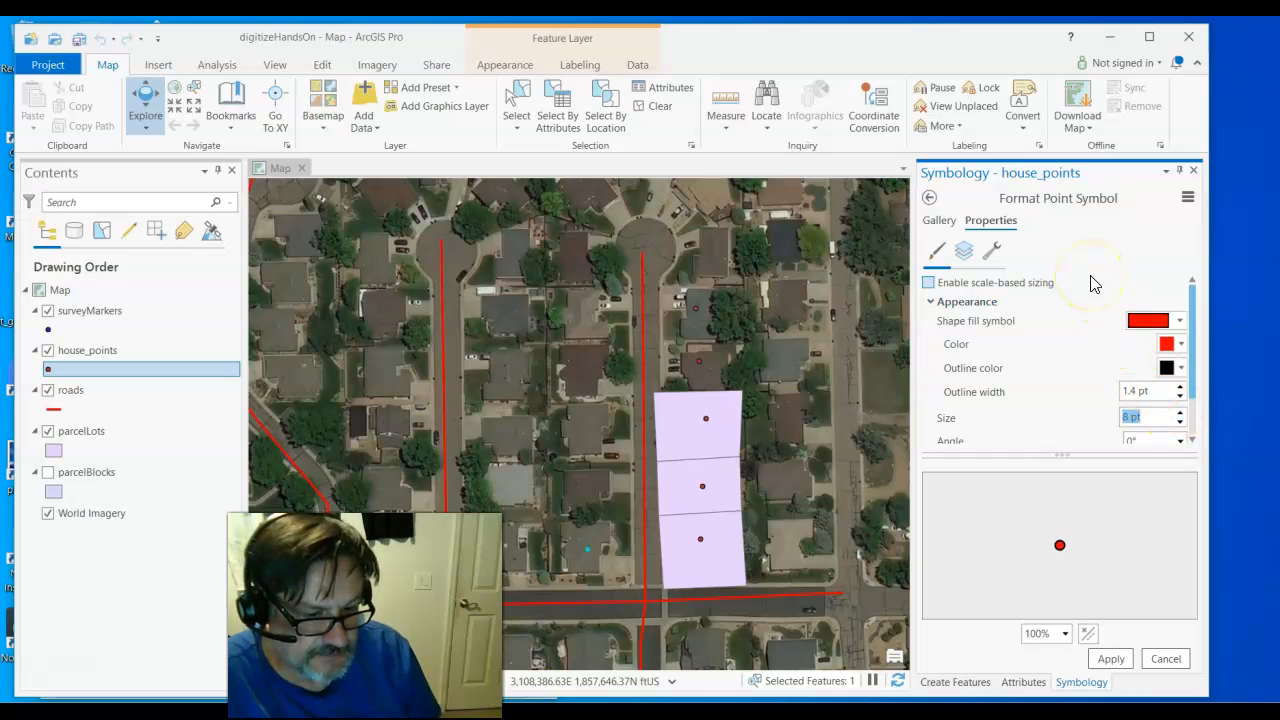
# Give the house_points symbol a light gray outline and apply the symbology changes
pyautogui.click(1184, 369)
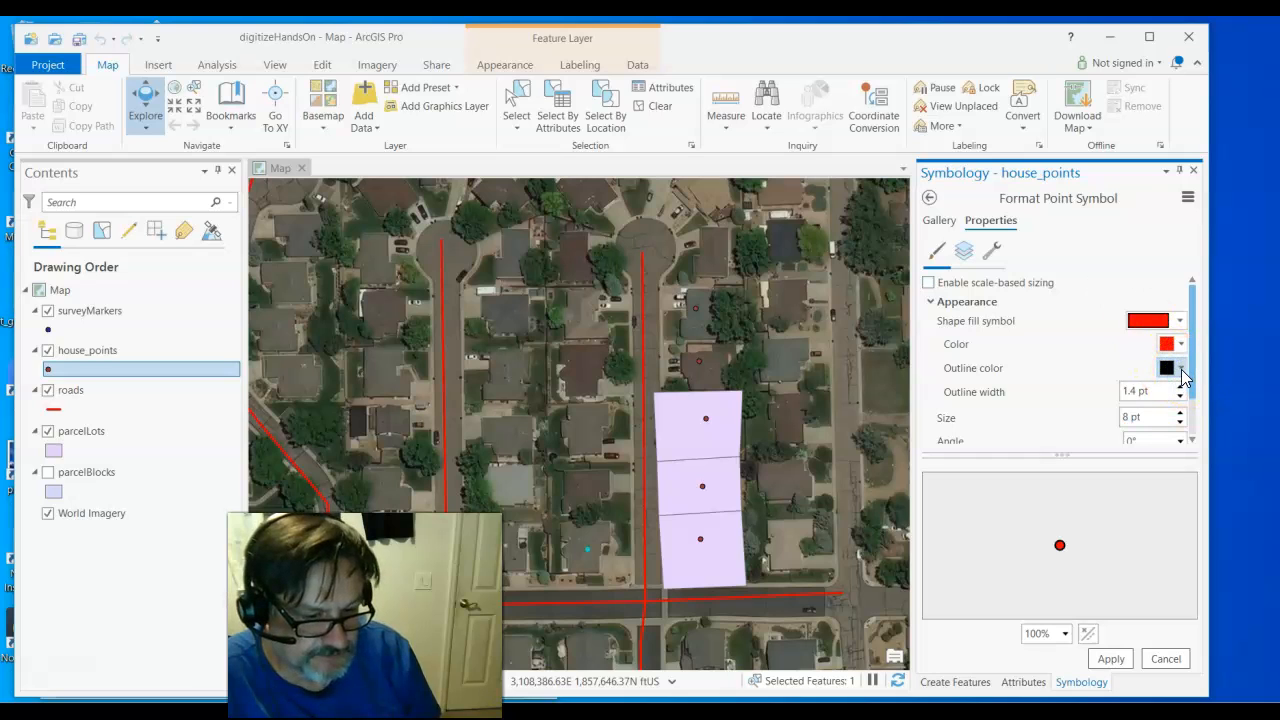
pyautogui.click(1182, 372)
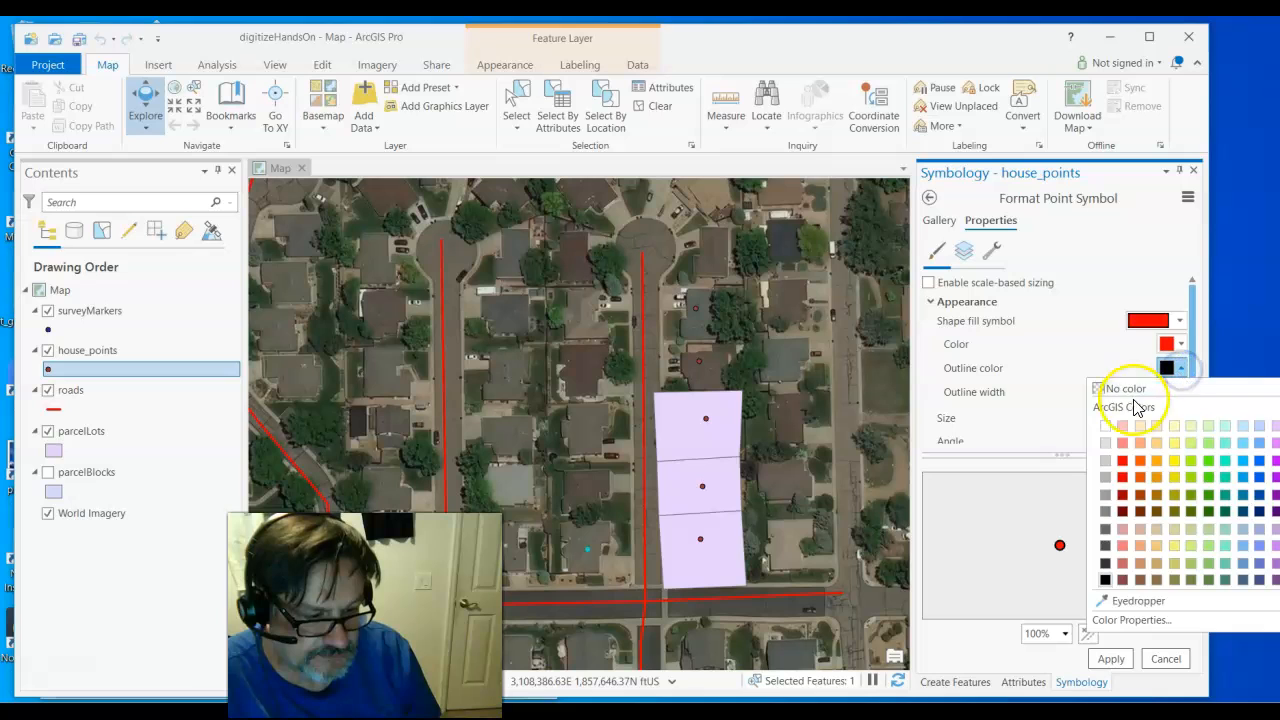
pyautogui.click(1107, 463)
pyautogui.click(1111, 660)
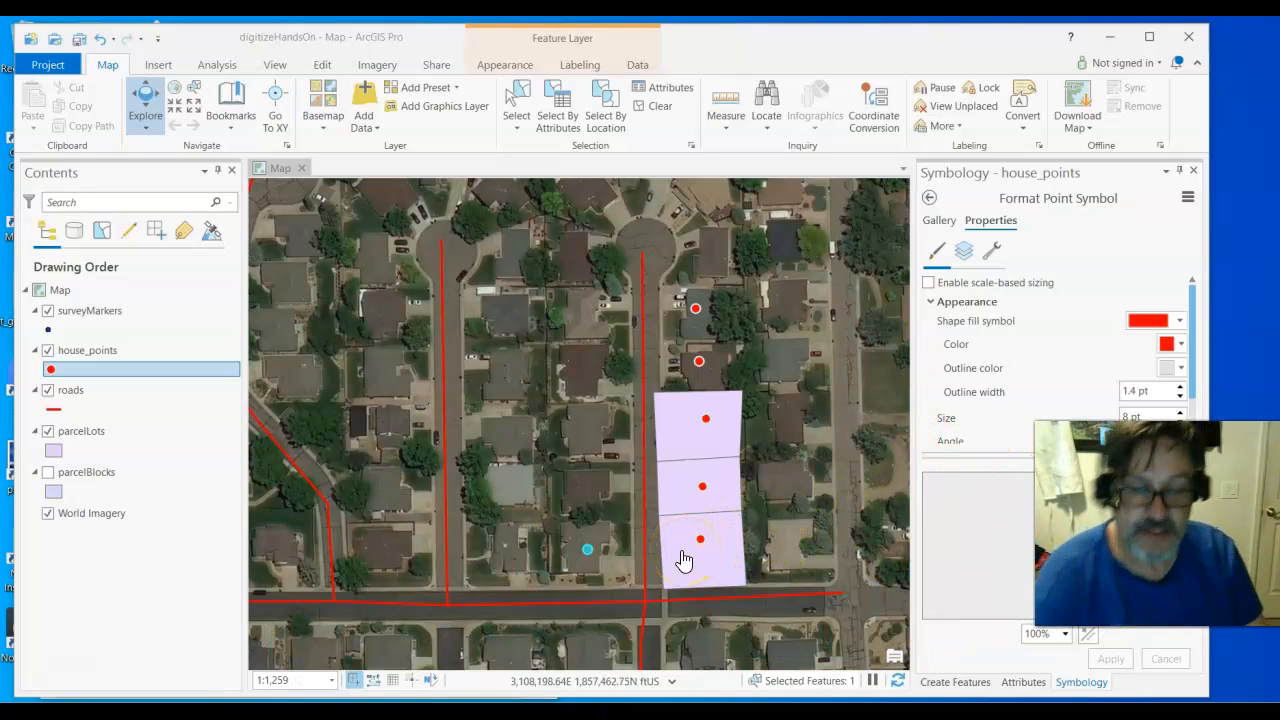
pyautogui.click(1193, 170)
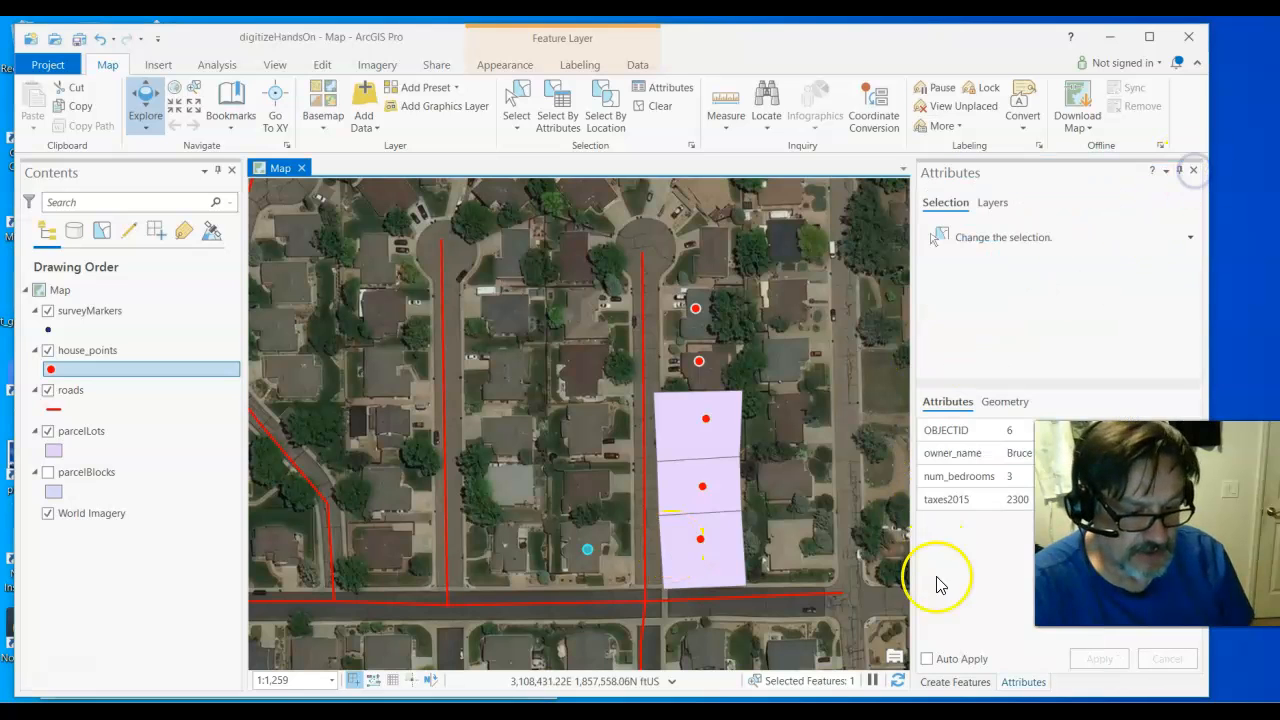
# Create five house_points features on the houses north of the selected point, along the west side of the middle road
pyautogui.click(958, 684)
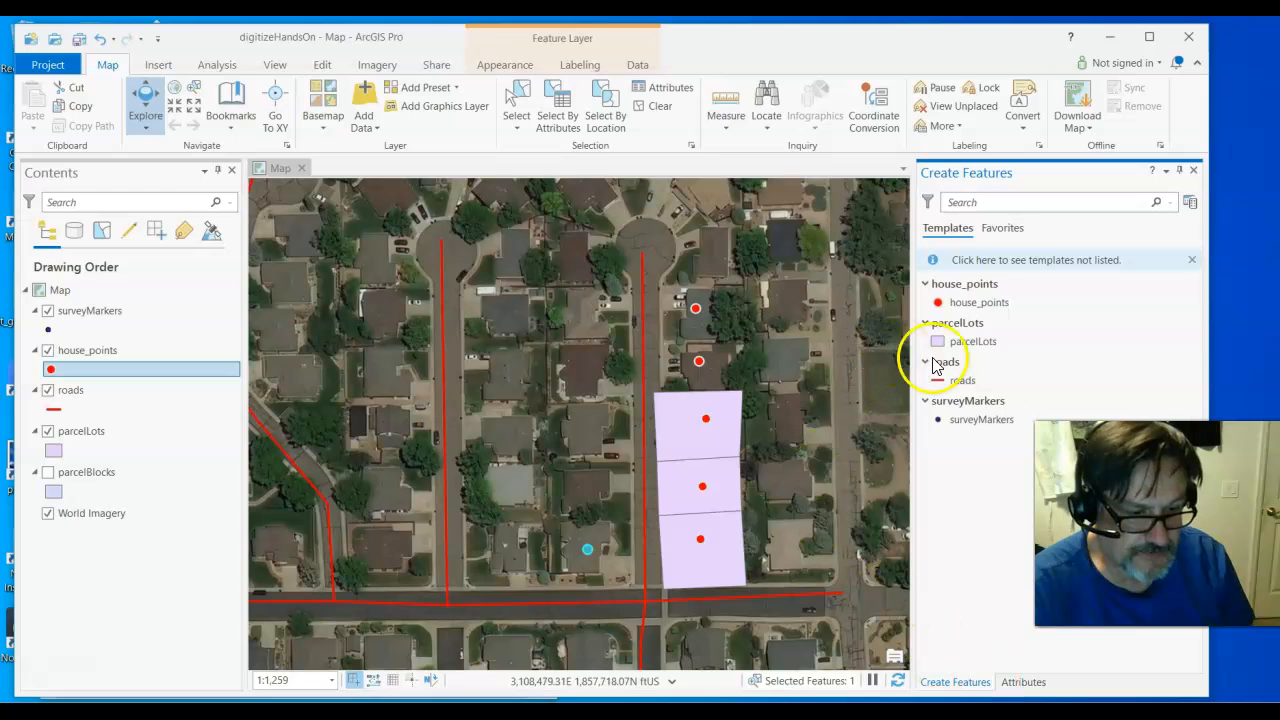
pyautogui.click(977, 306)
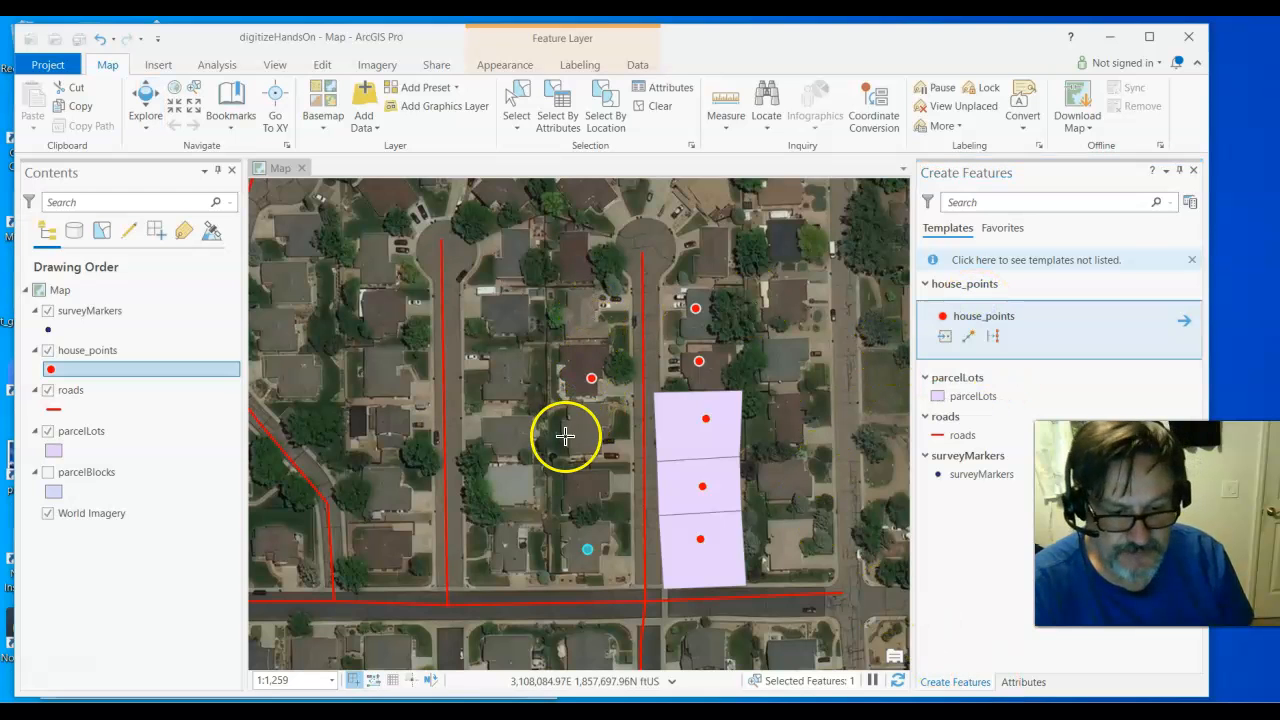
pyautogui.click(591, 483)
pyautogui.click(589, 421)
pyautogui.click(582, 372)
pyautogui.click(586, 322)
pyautogui.click(573, 260)
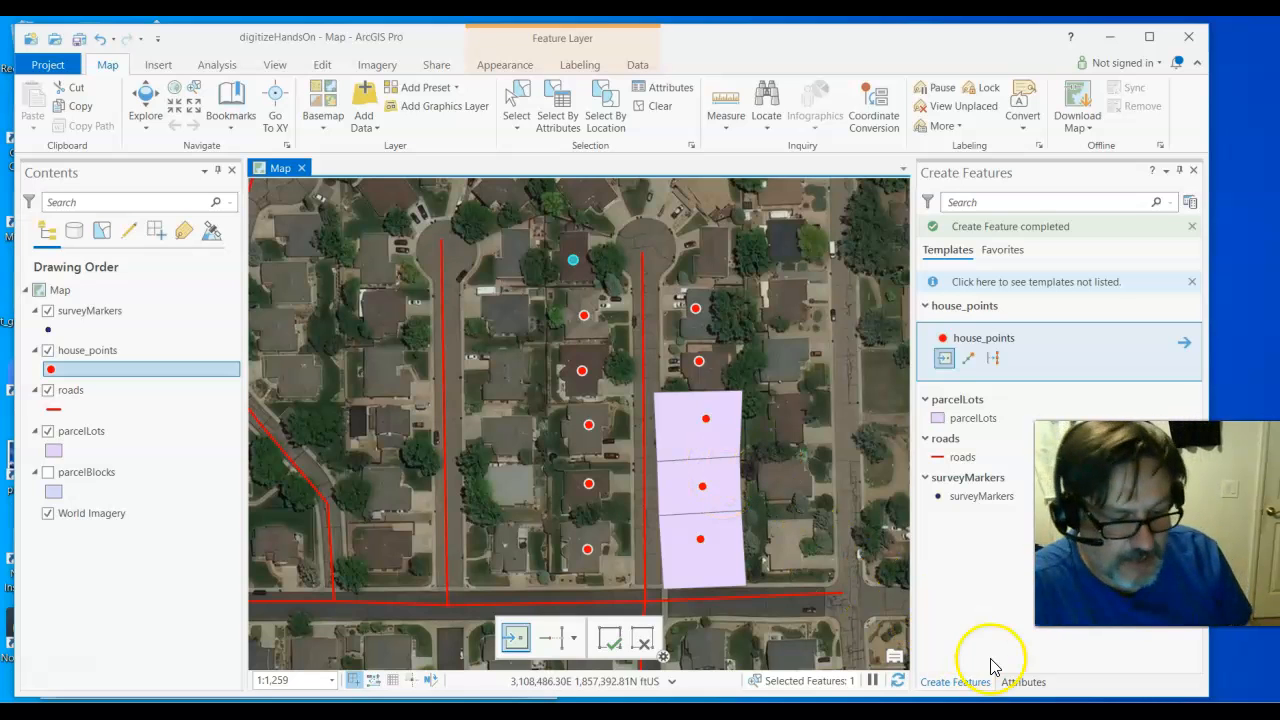
# Select the five new house points with a rectangle and review the attributes of features 7 through 11 one by one
pyautogui.click(1012, 682)
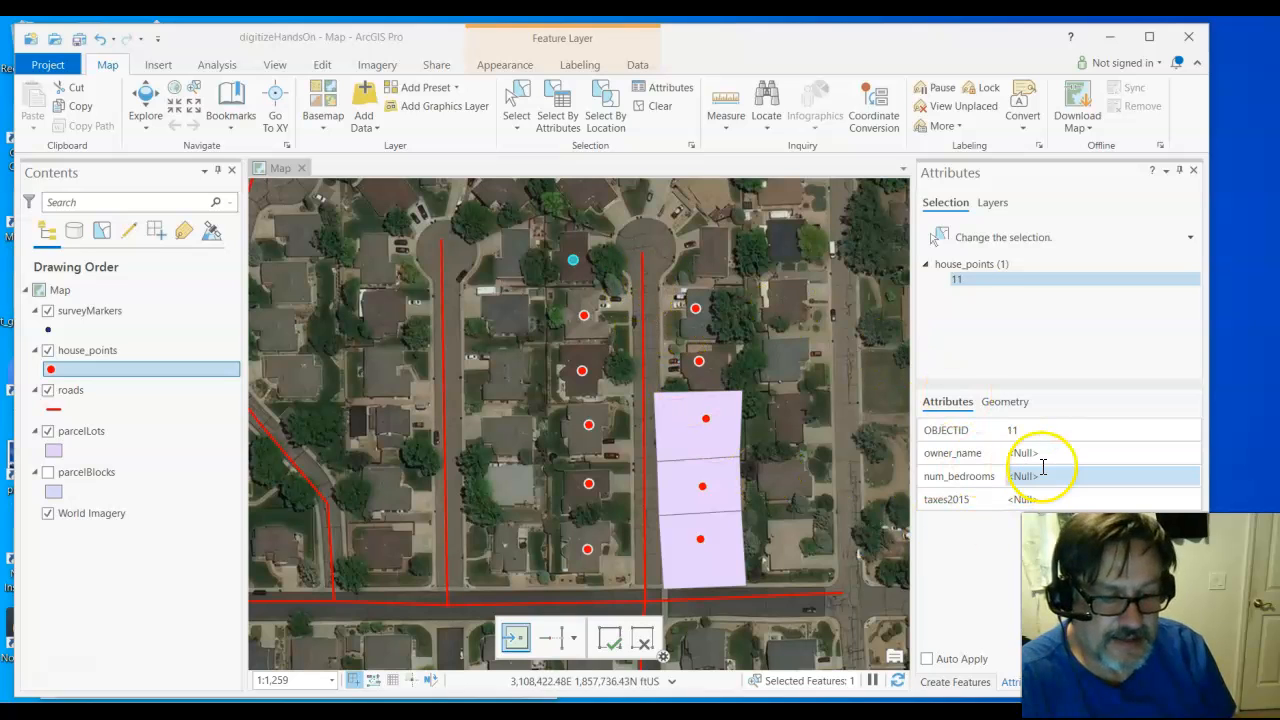
pyautogui.click(516, 97)
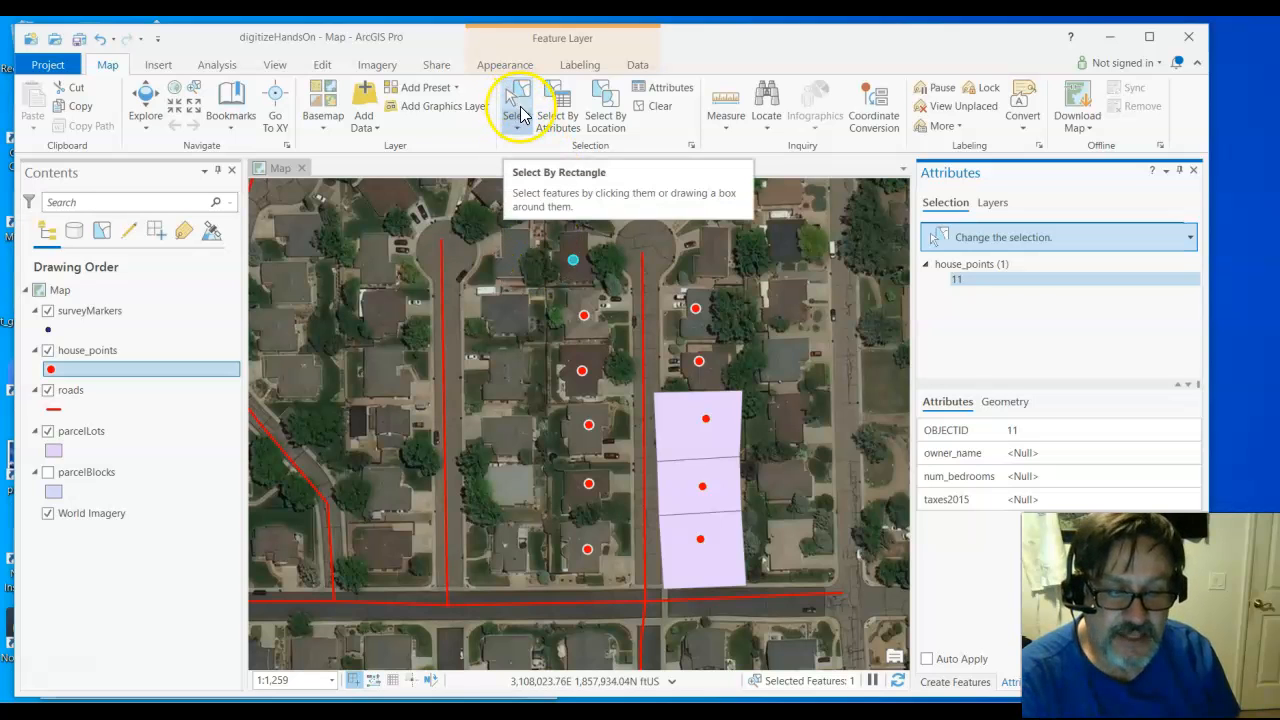
pyautogui.click(530, 236)
pyautogui.moveTo(530, 236); pyautogui.dragTo(621, 522)
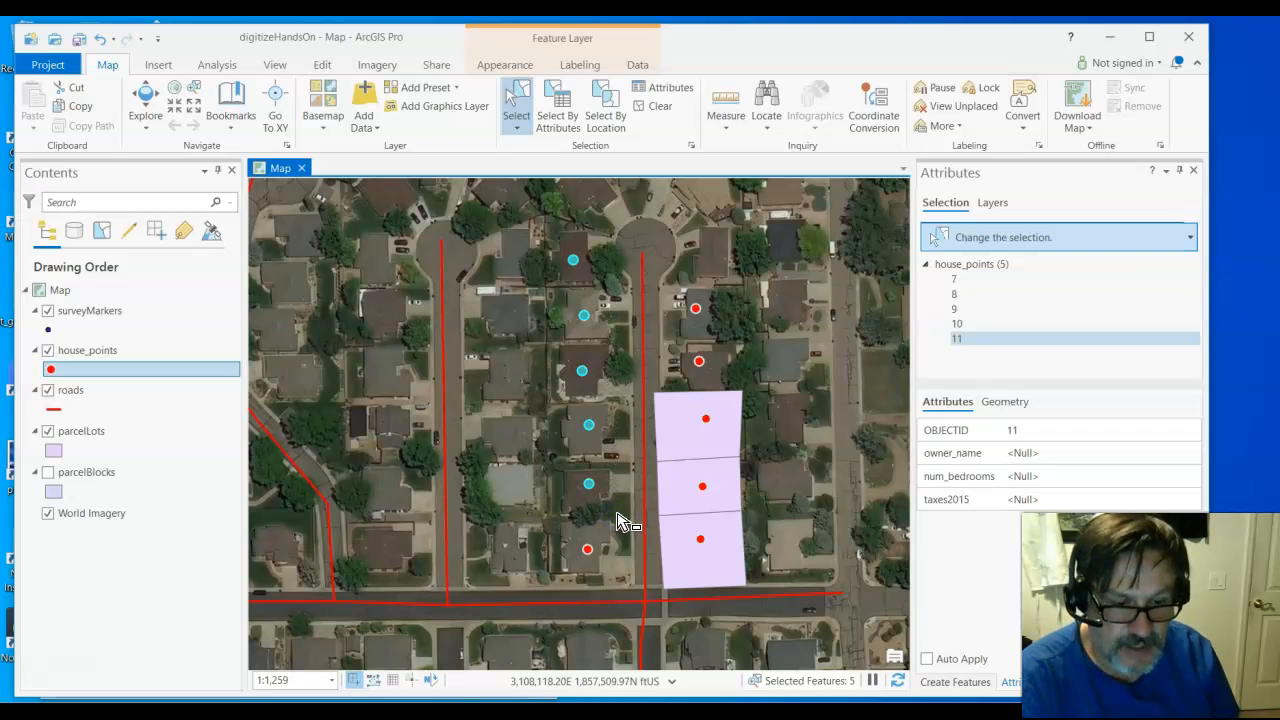
pyautogui.click(980, 284)
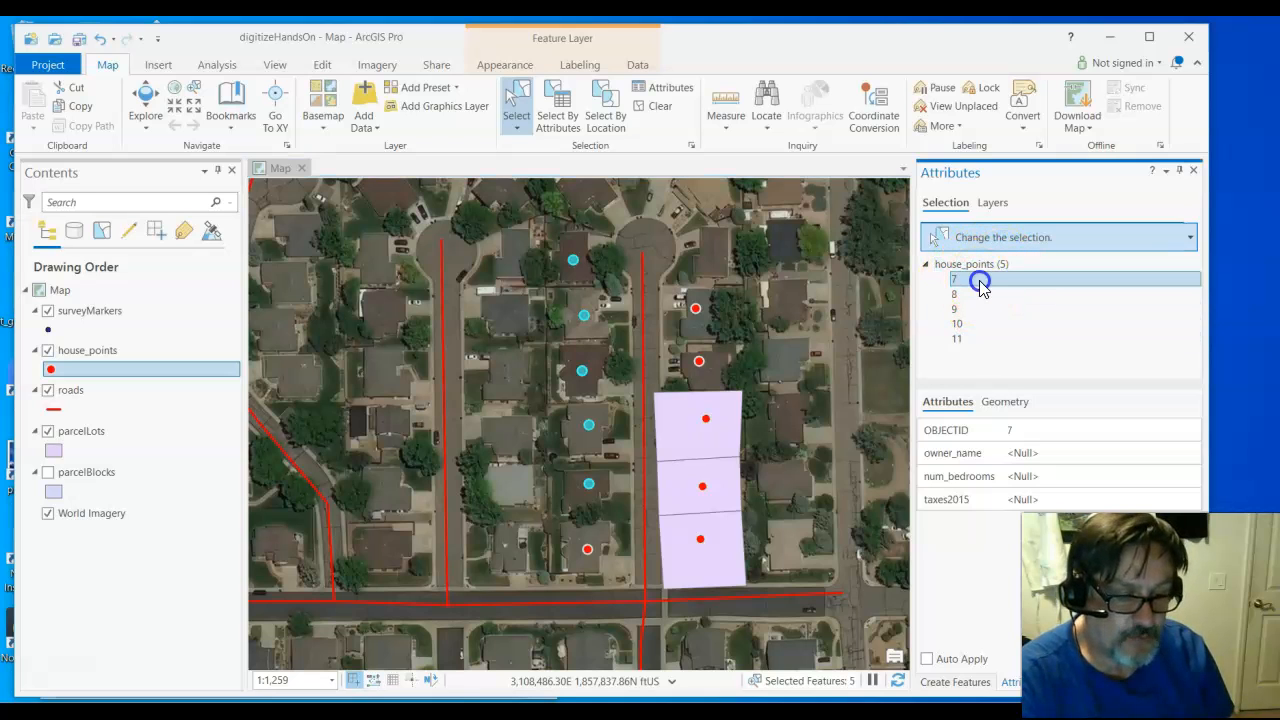
pyautogui.click(976, 293)
pyautogui.click(976, 308)
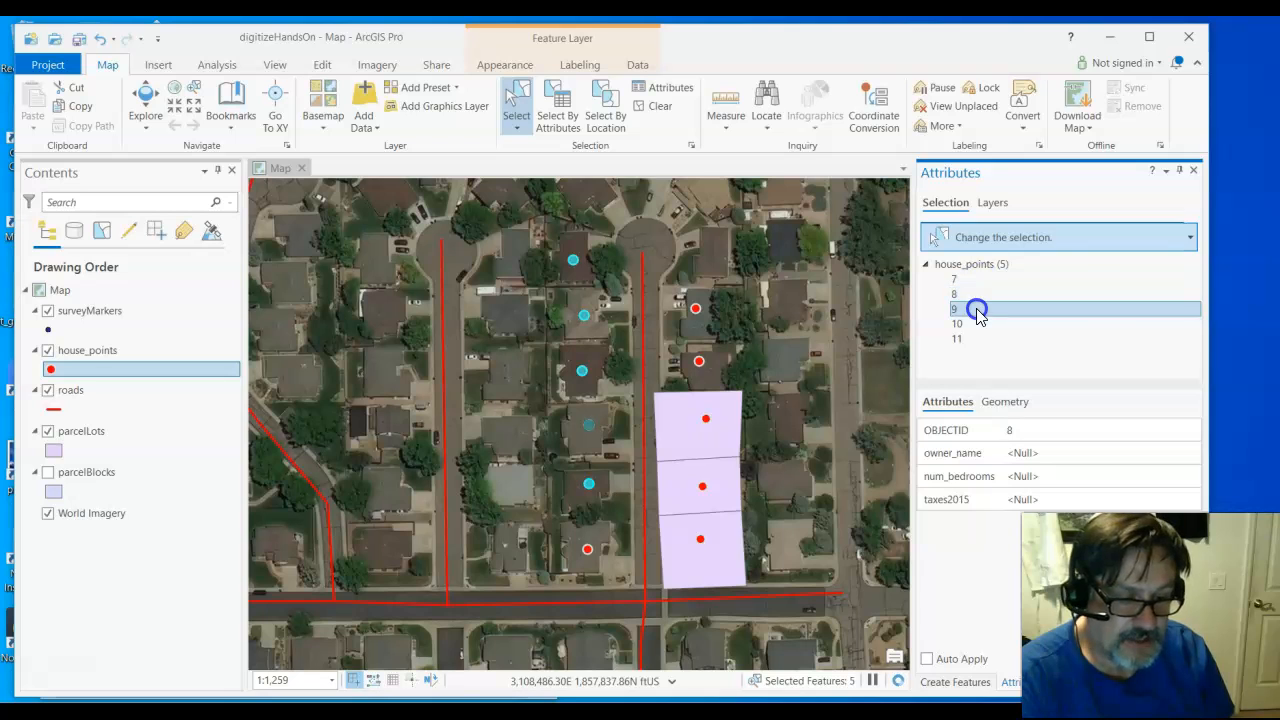
pyautogui.click(979, 324)
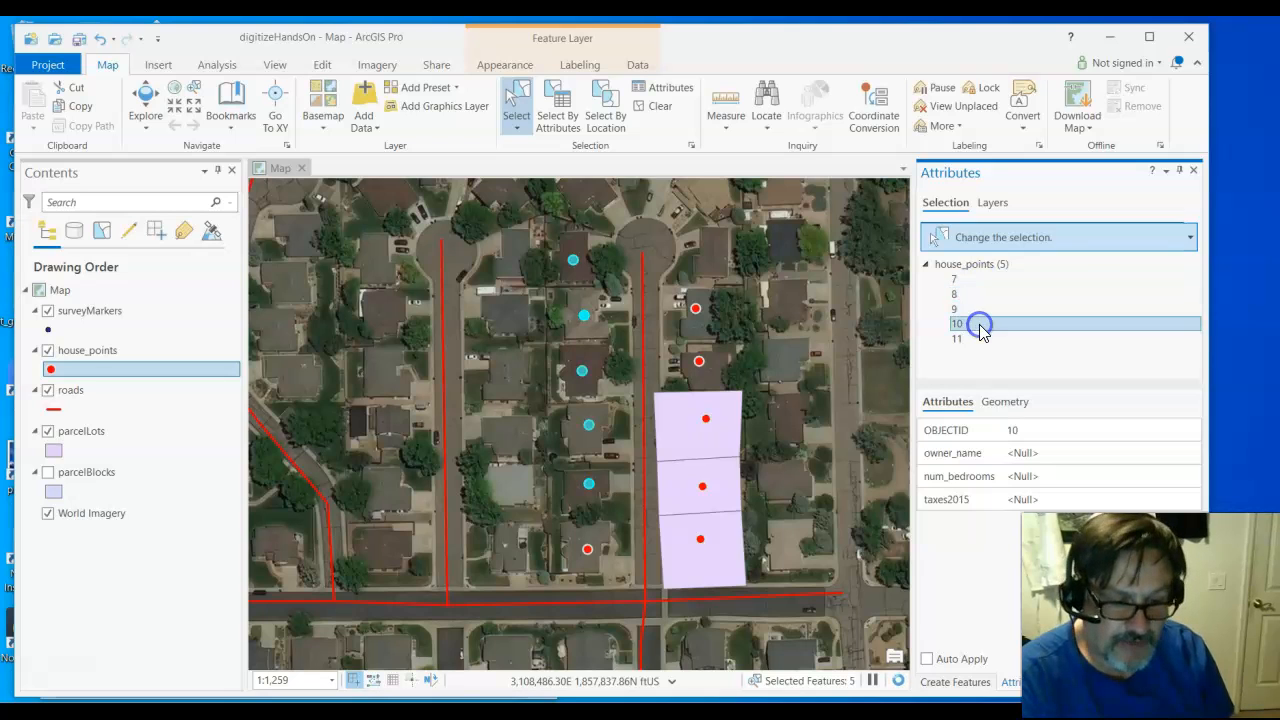
pyautogui.click(976, 338)
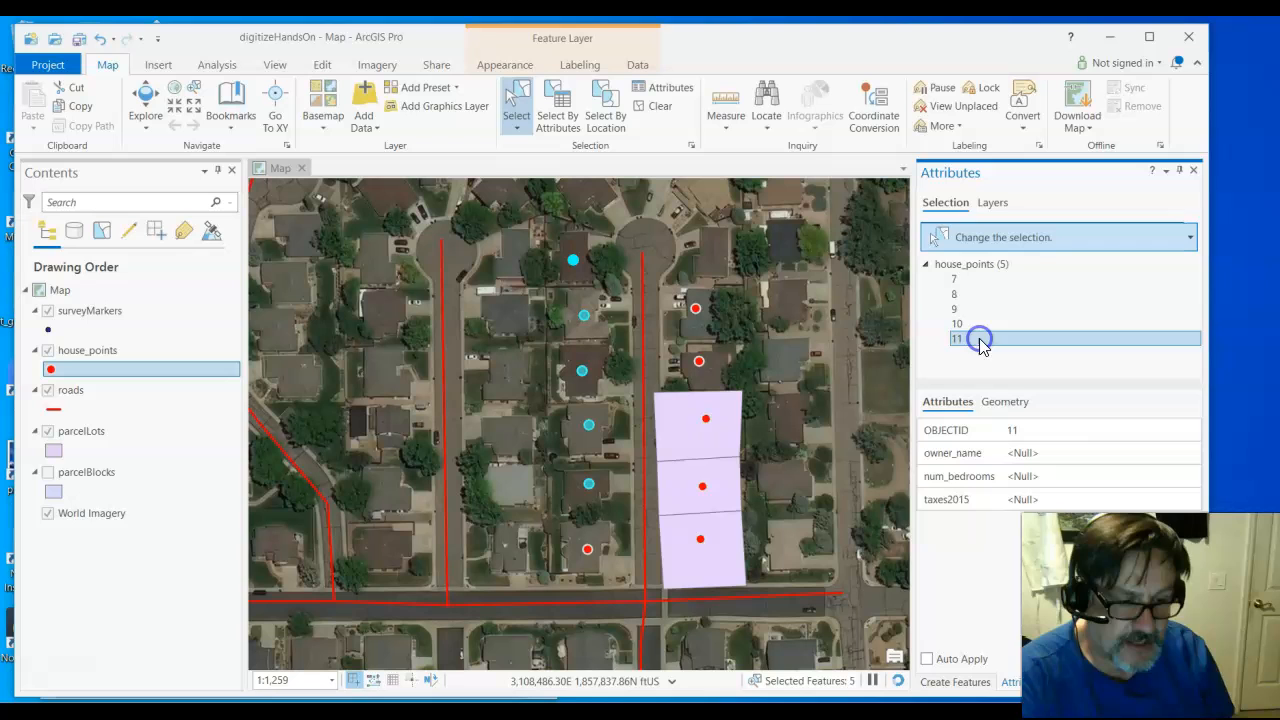
# Set num_bedrooms to 3 for all five selected house points at once, apply the edit and check it on individual points
pyautogui.click(973, 265)
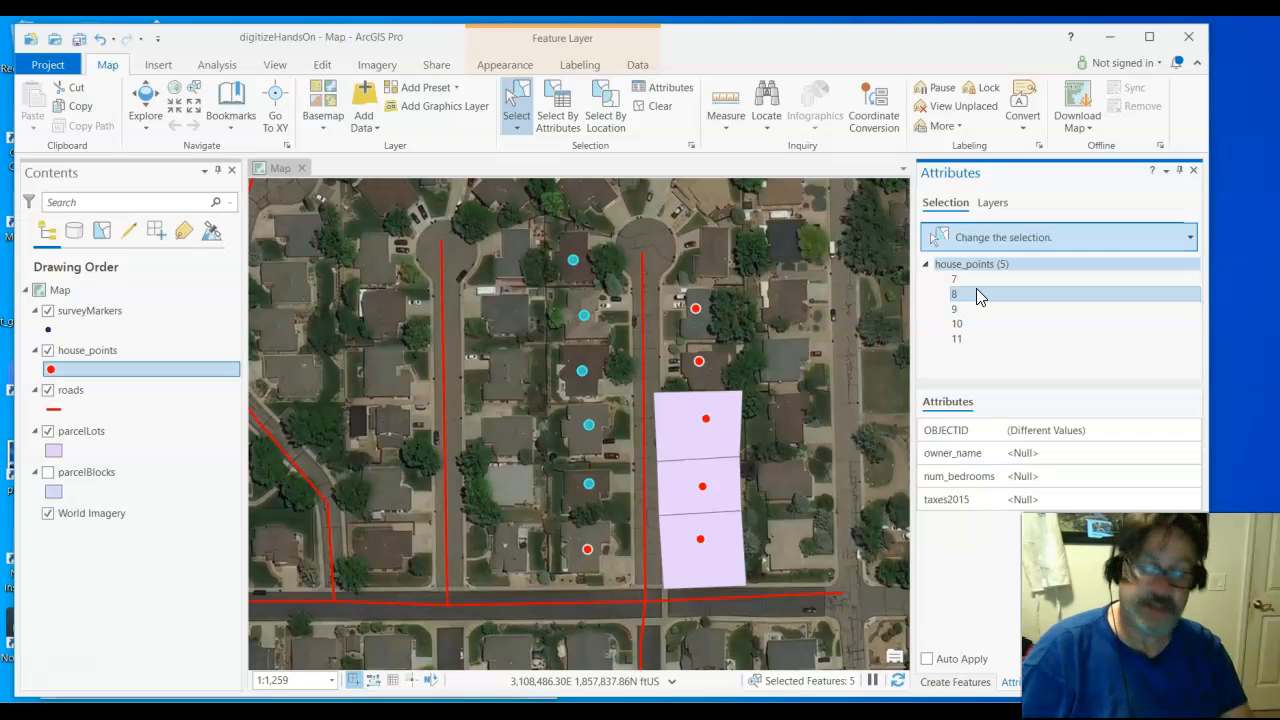
pyautogui.click(1117, 478)
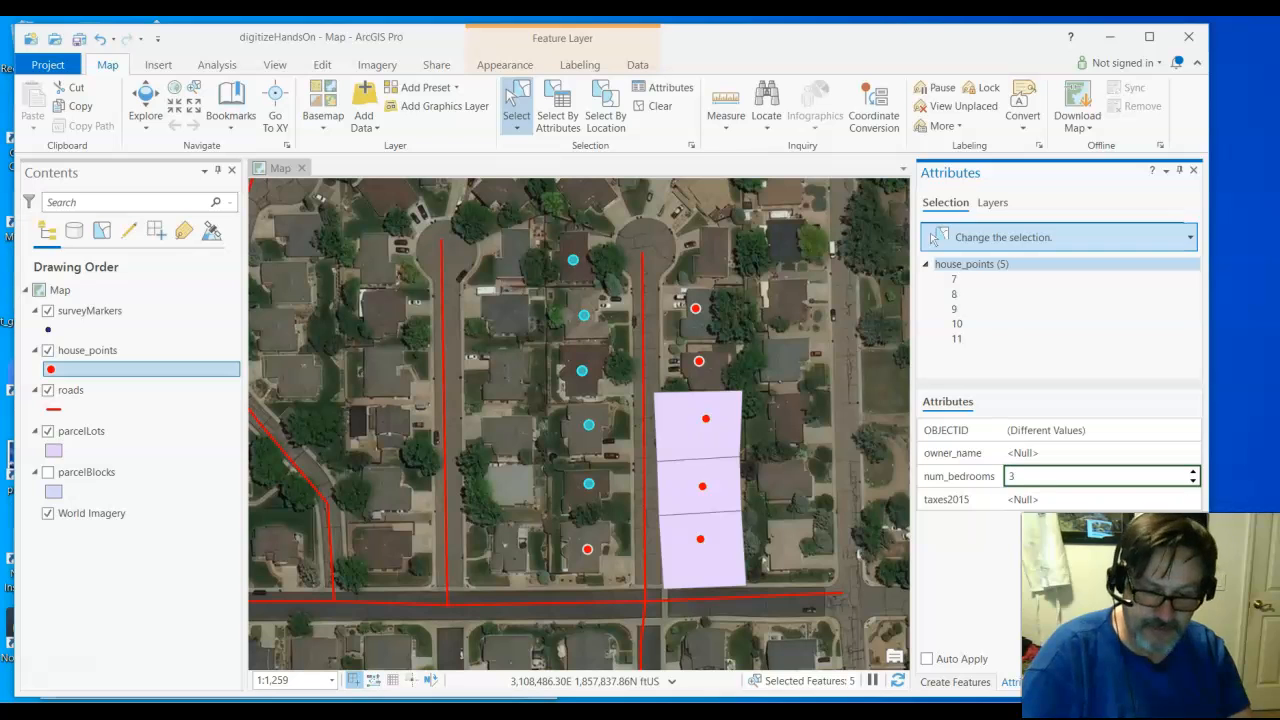
pyautogui.press('Tab')
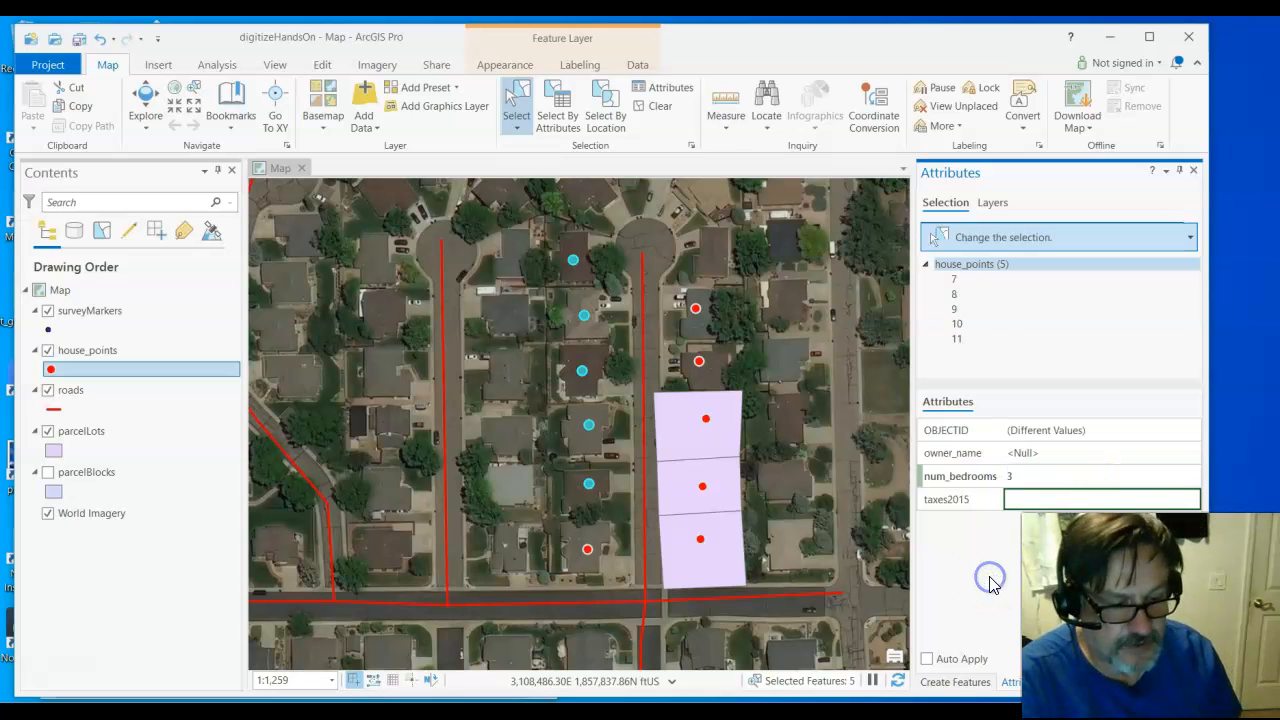
pyautogui.click(956, 312)
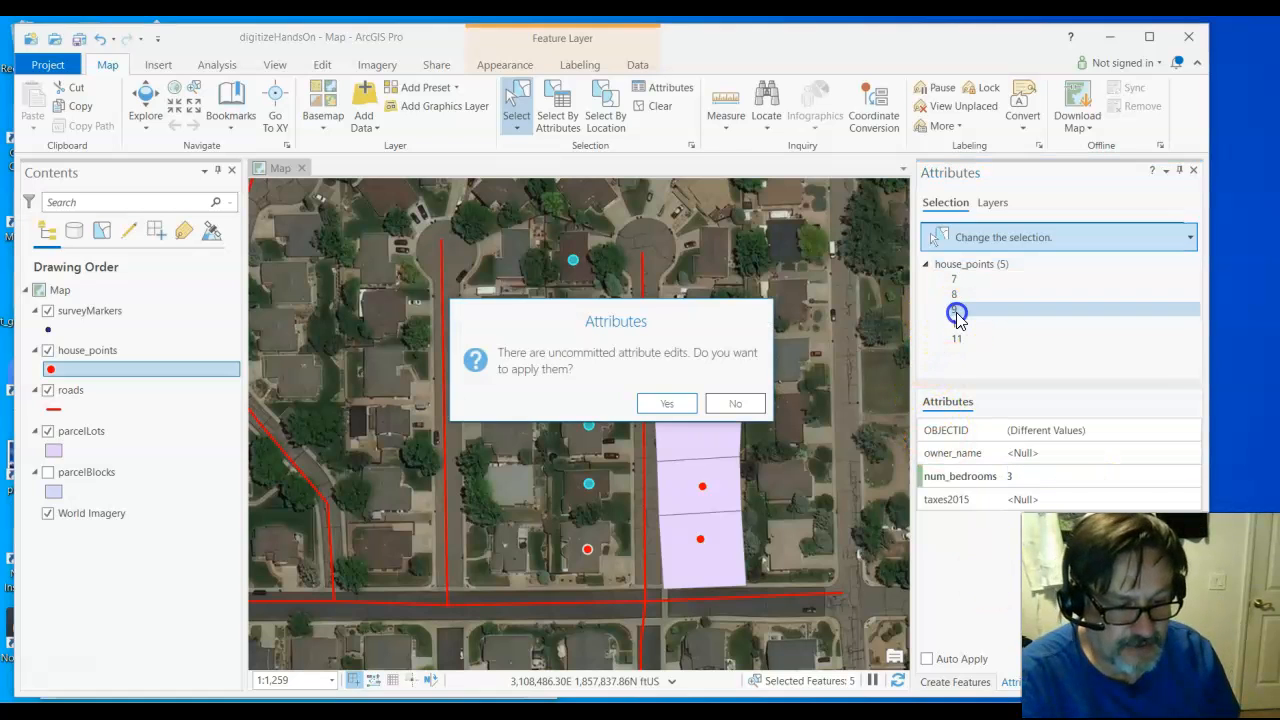
pyautogui.click(666, 403)
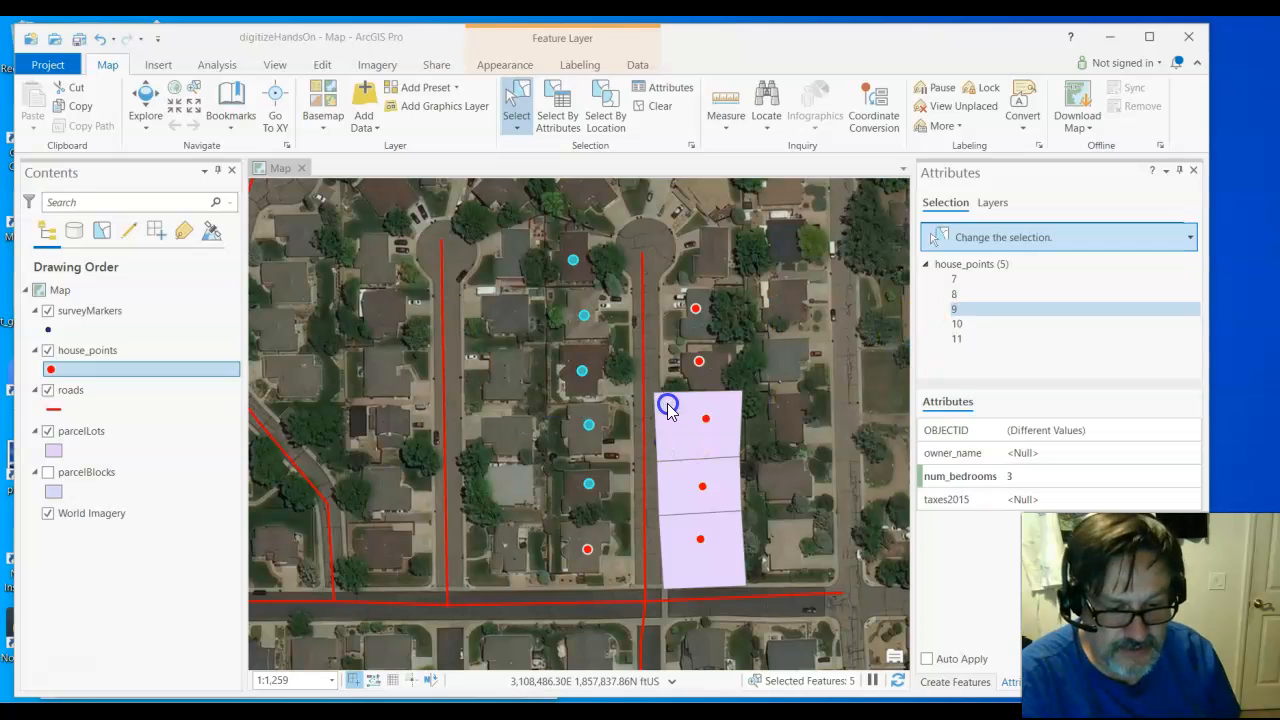
pyautogui.click(949, 291)
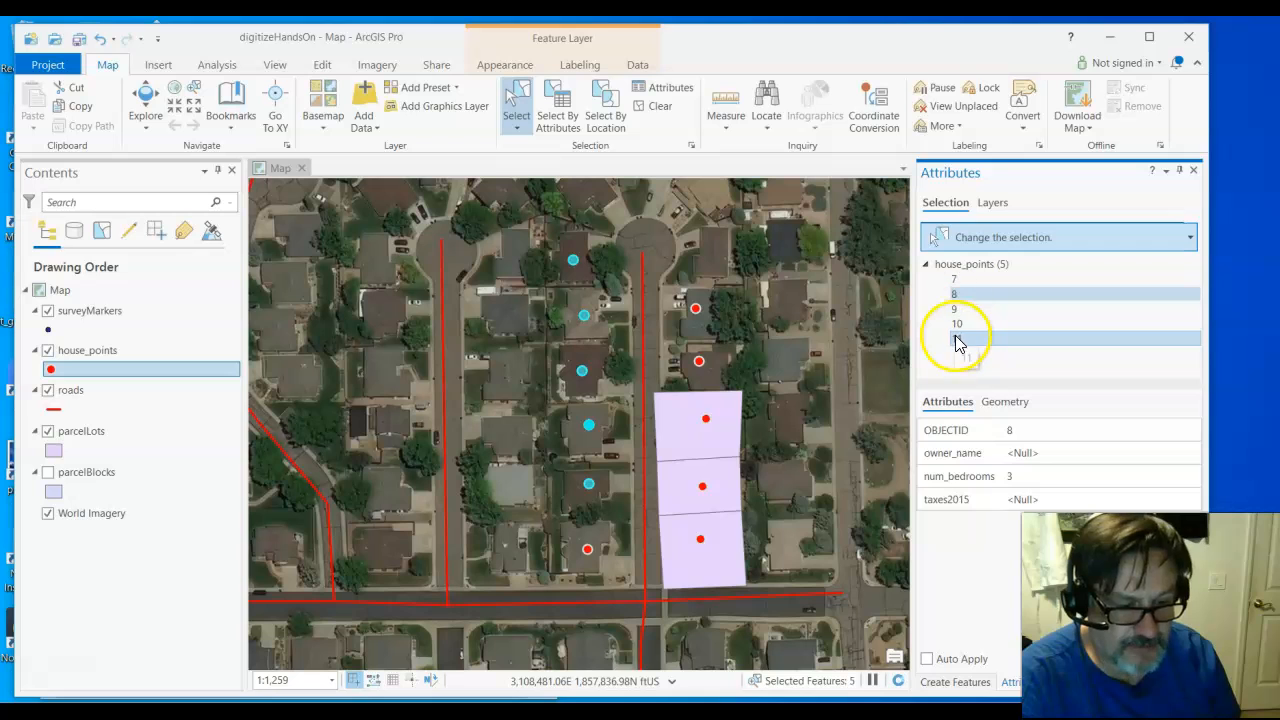
pyautogui.click(955, 336)
pyautogui.click(955, 325)
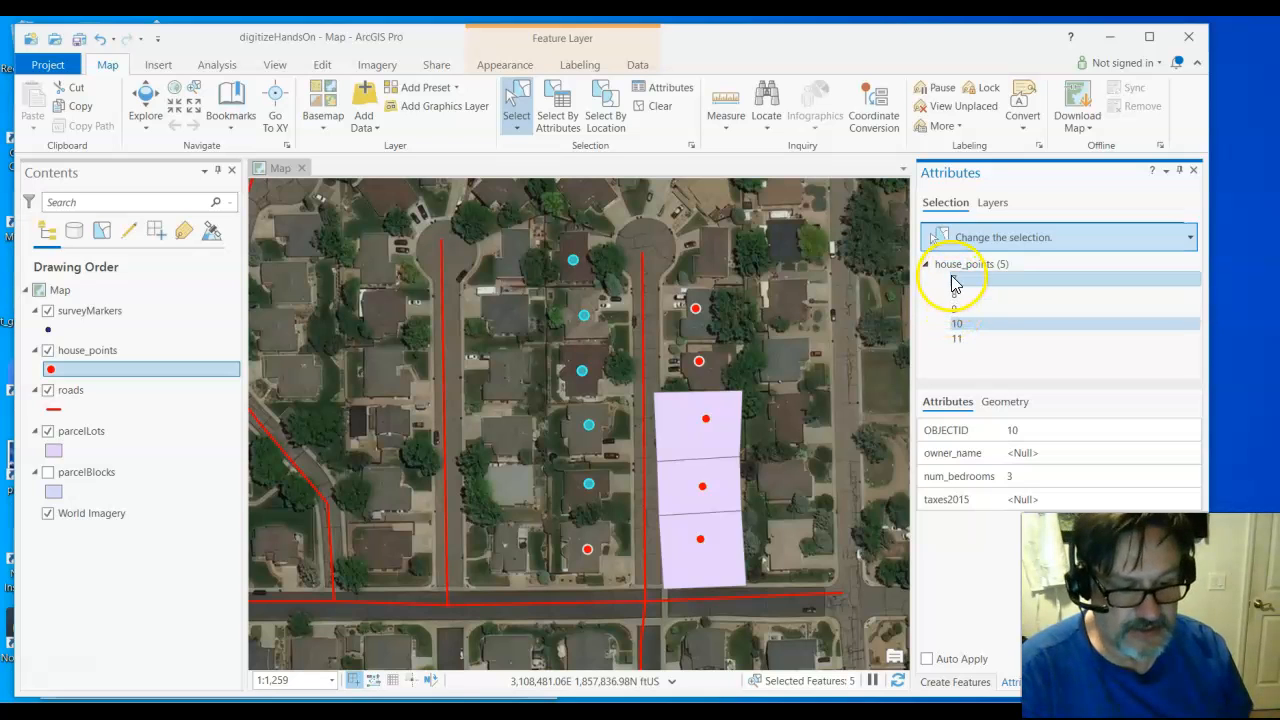
# Enter the owner's first name in owner_name for house point 7 and apply the attribute edit
pyautogui.click(953, 279)
pyautogui.click(1045, 452)
pyautogui.click(1040, 452)
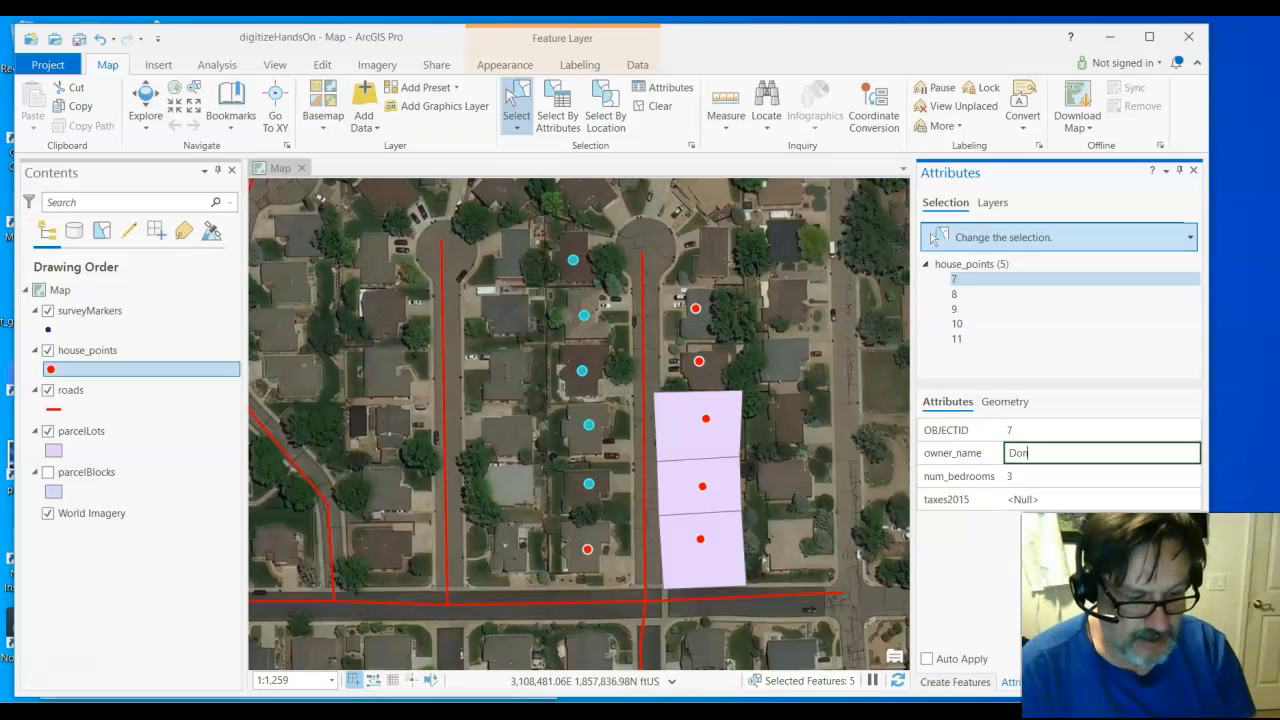
pyautogui.press('Tab')
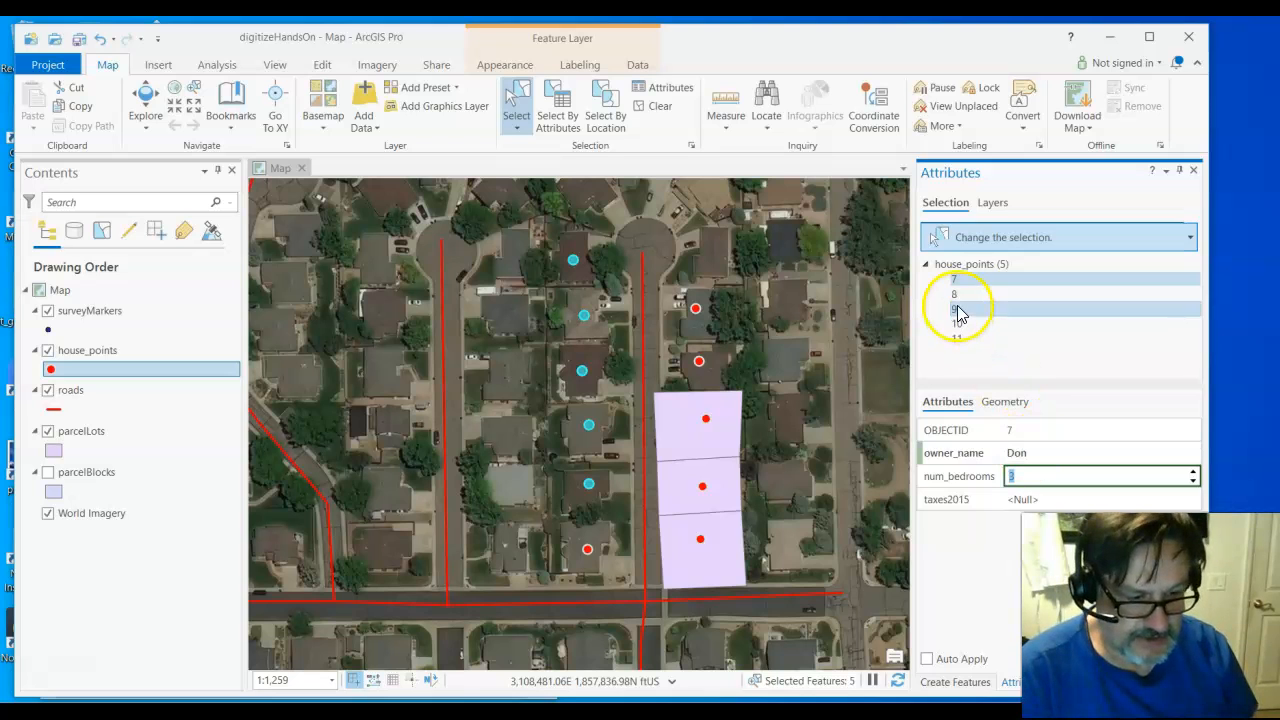
pyautogui.click(955, 294)
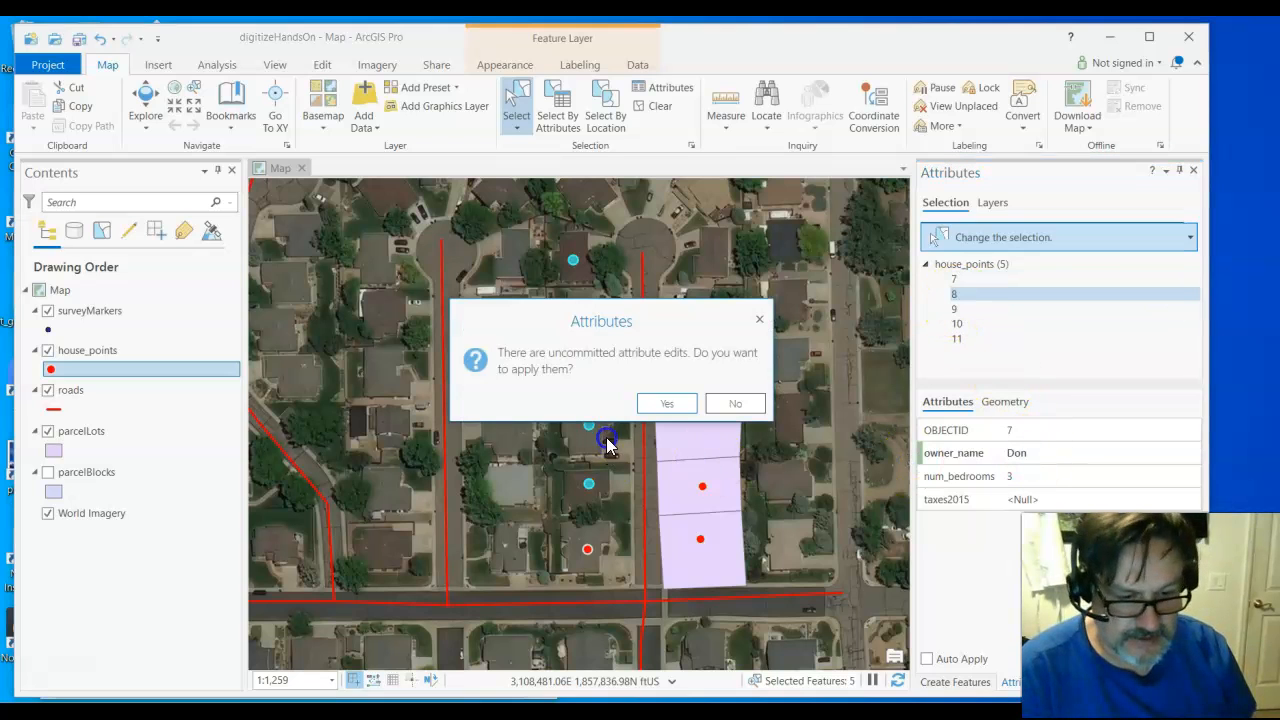
pyautogui.click(667, 403)
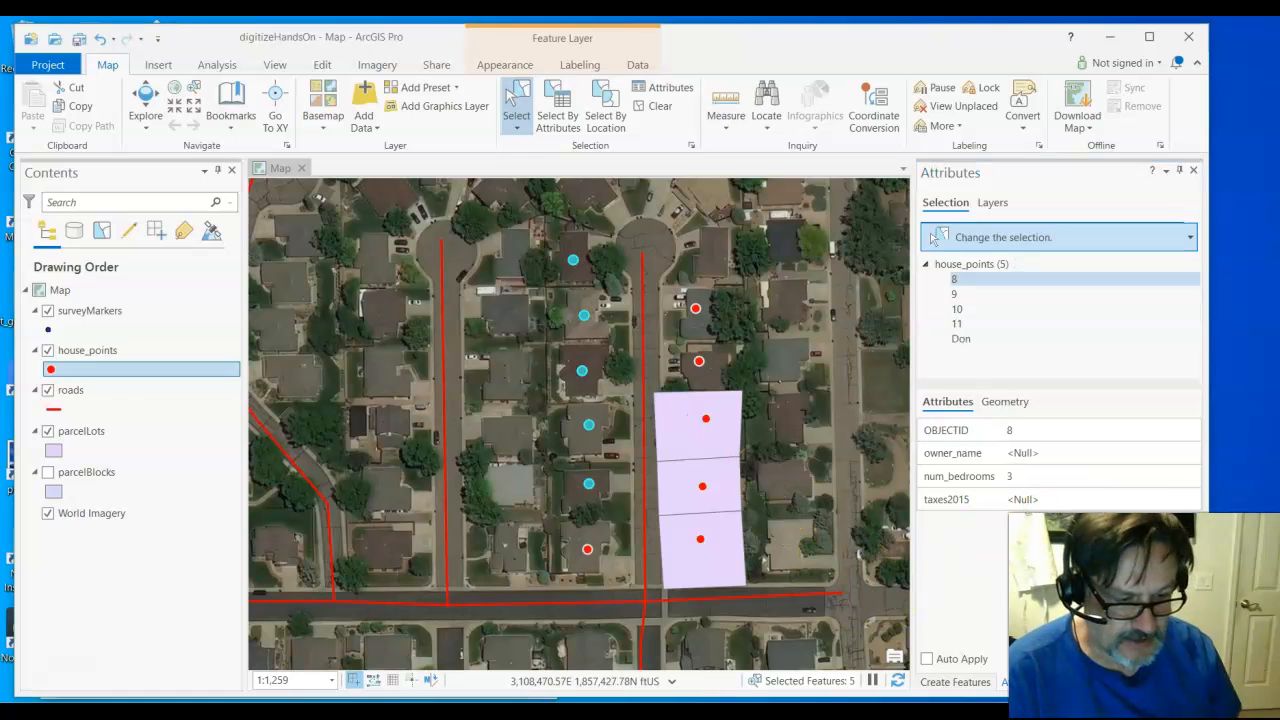
# Fill in the owner's first name for house point 8 and apply the edit
pyautogui.click(1021, 457)
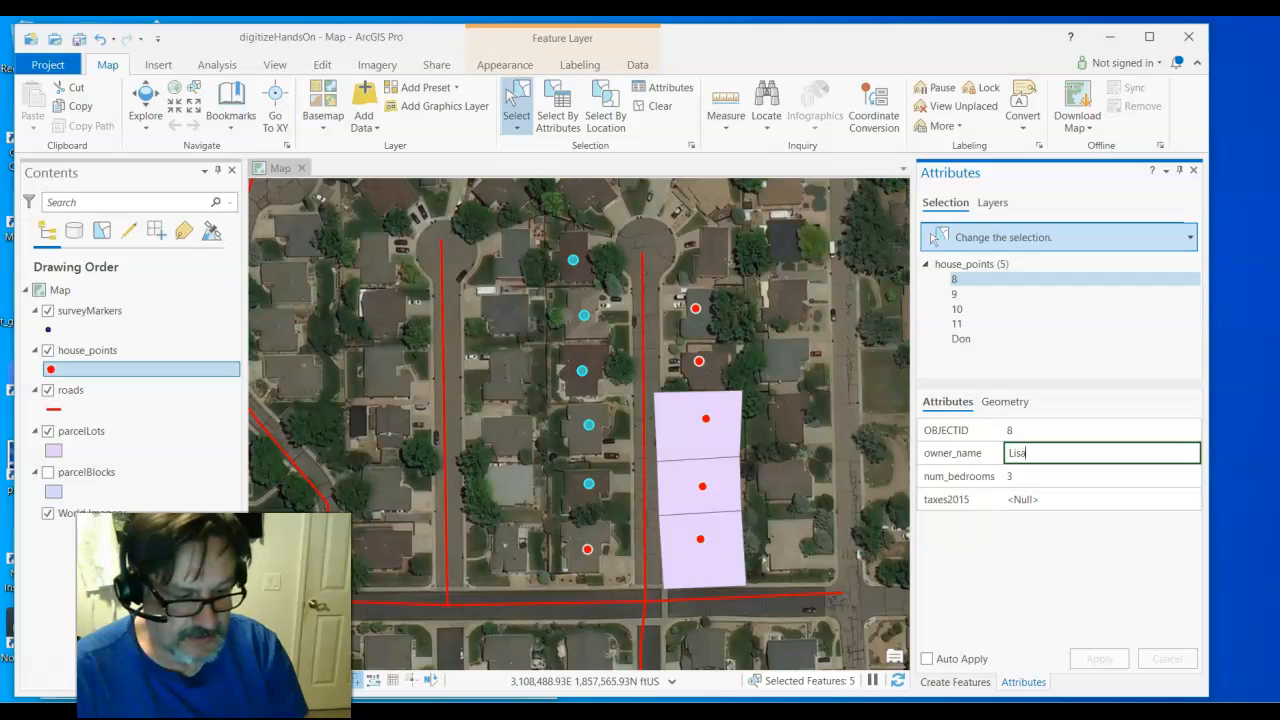
pyautogui.write('Lisa')
pyautogui.click(1046, 484)
pyautogui.click(1100, 658)
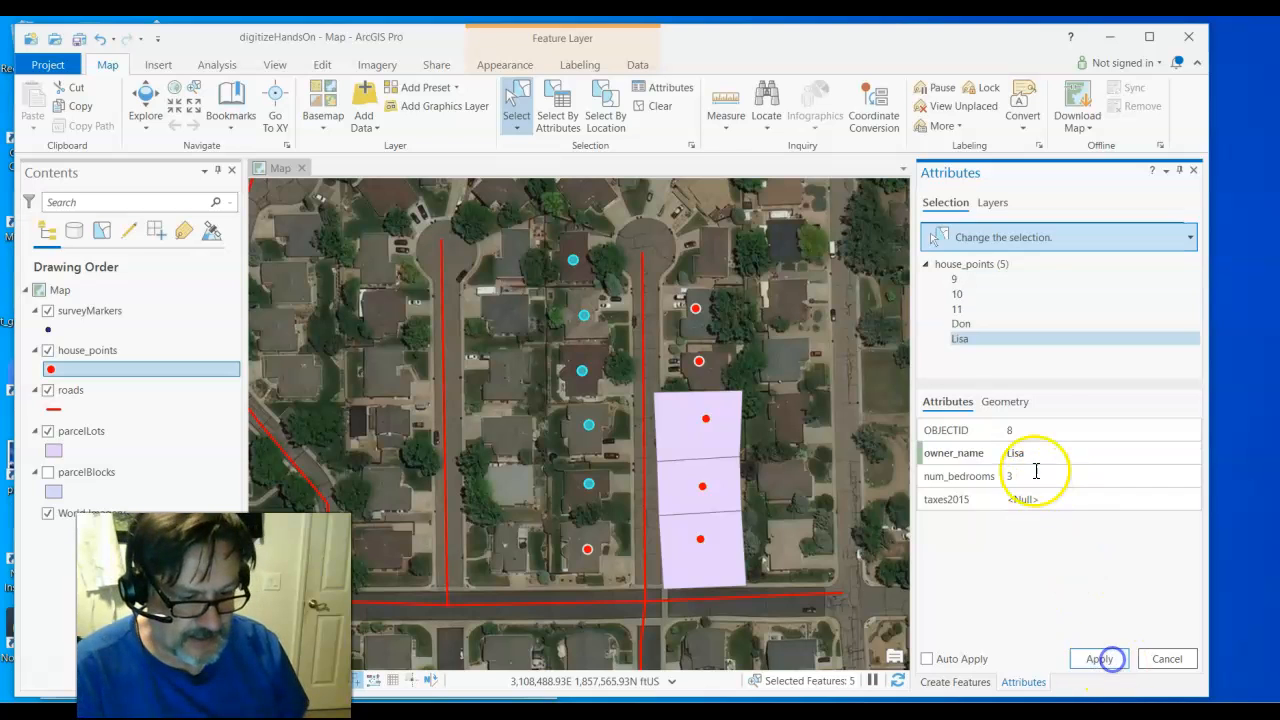
# Fill in the owner's first name for house point 11 and apply the edit
pyautogui.click(978, 311)
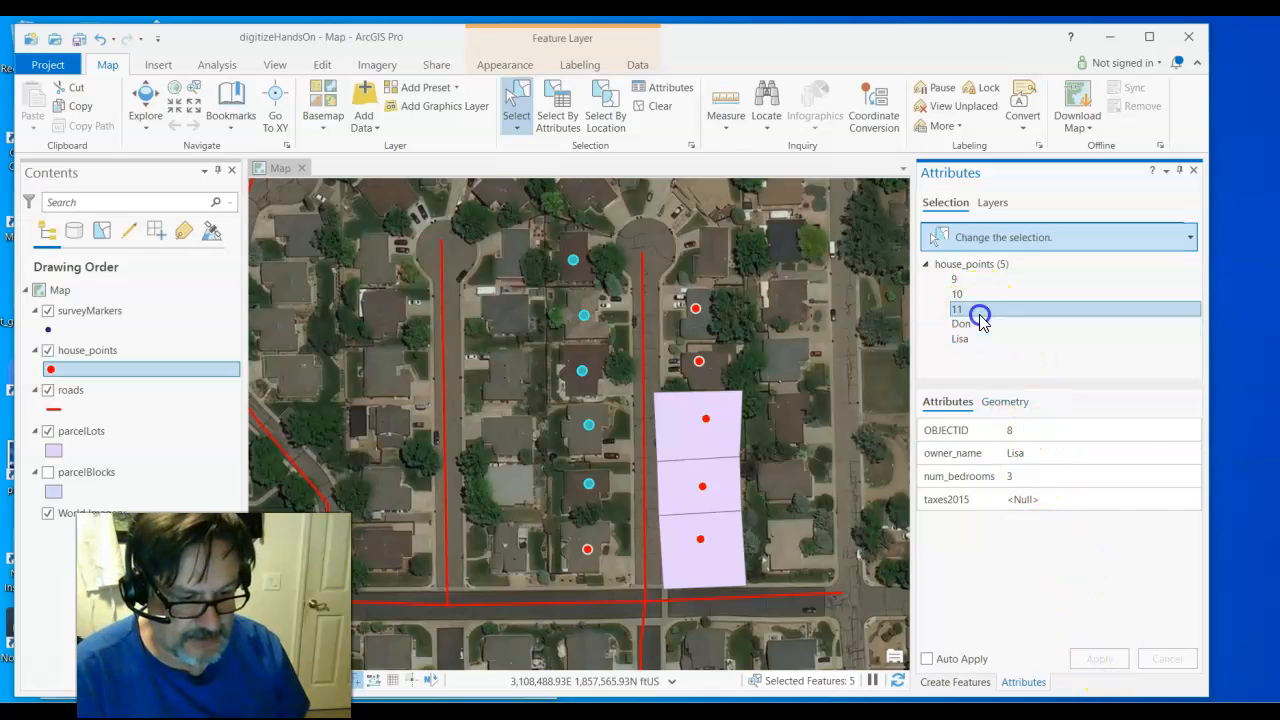
pyautogui.click(1125, 478)
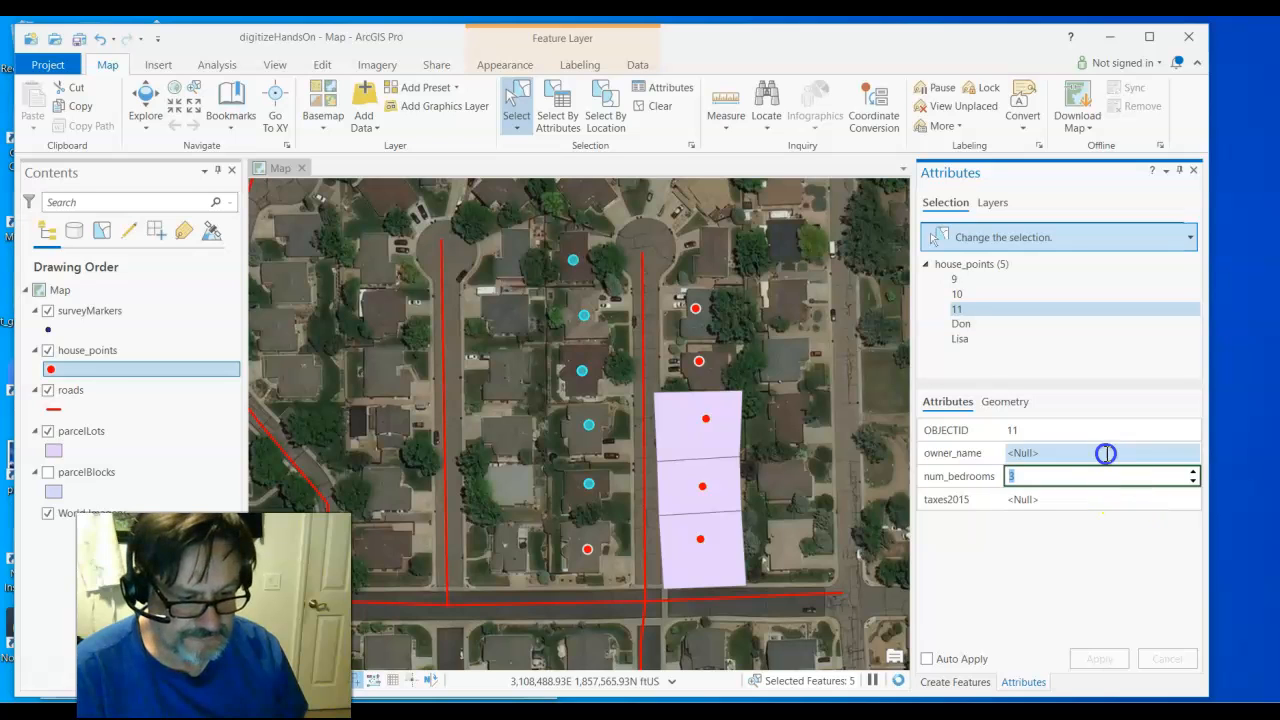
pyautogui.click(1105, 454)
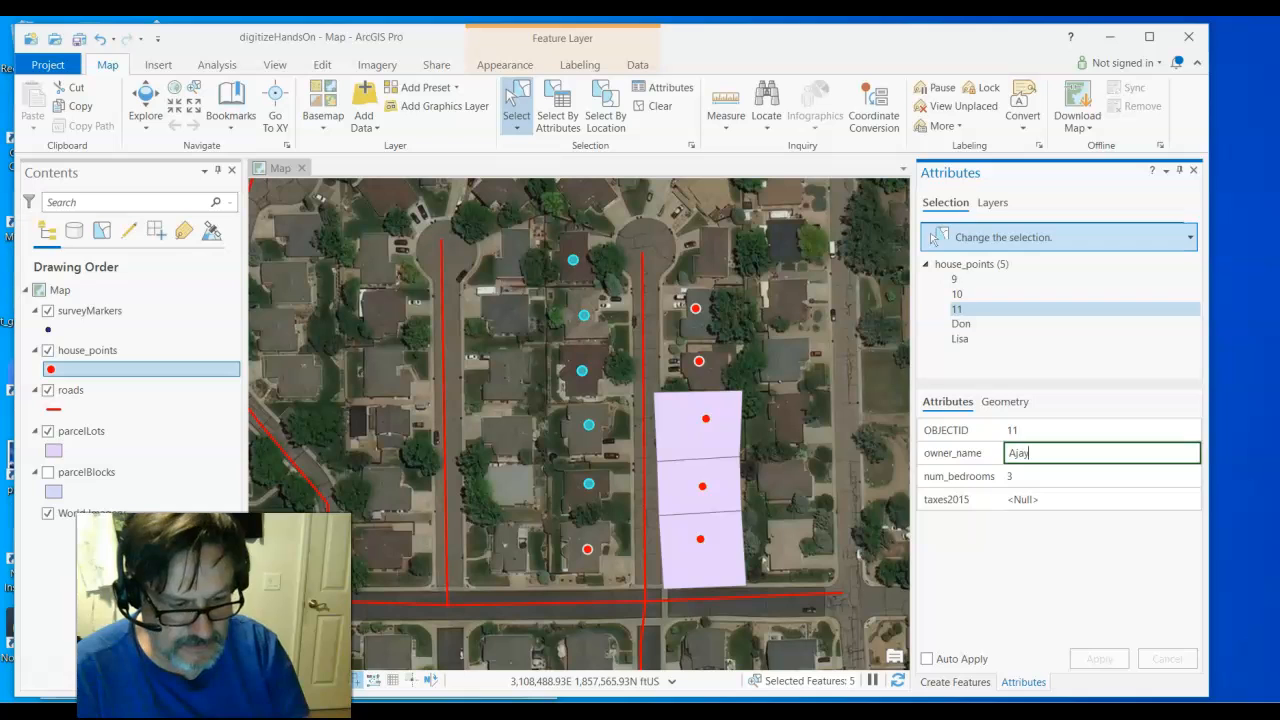
pyautogui.press('Tab')
pyautogui.click(1100, 658)
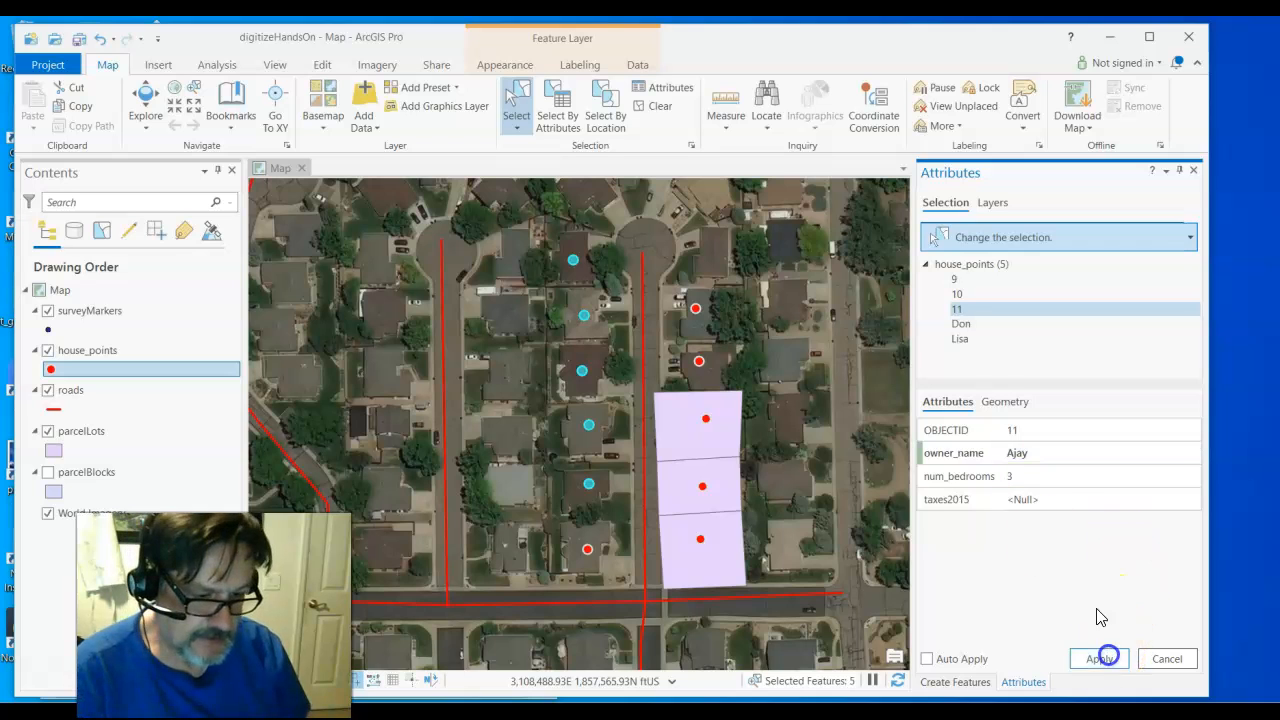
# Enter the owner's first name in owner_name for house point 10 and apply the edit
pyautogui.click(951, 291)
pyautogui.click(1044, 455)
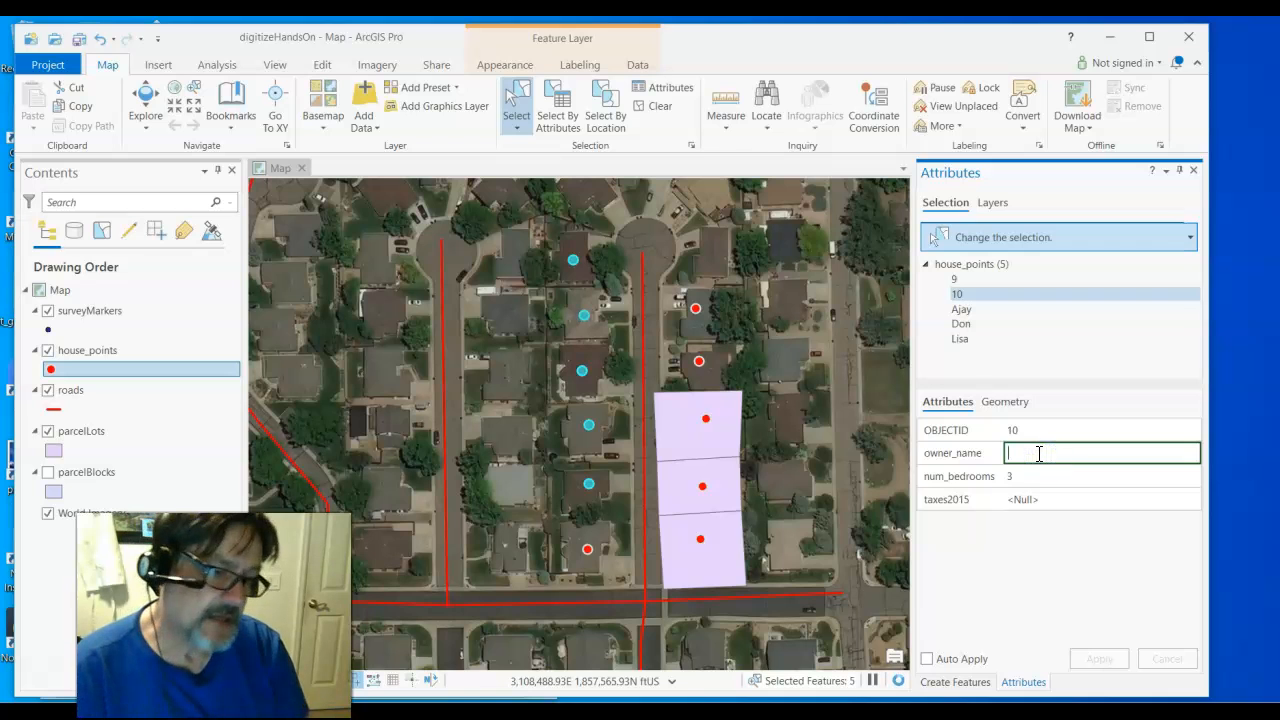
pyautogui.press('Tab')
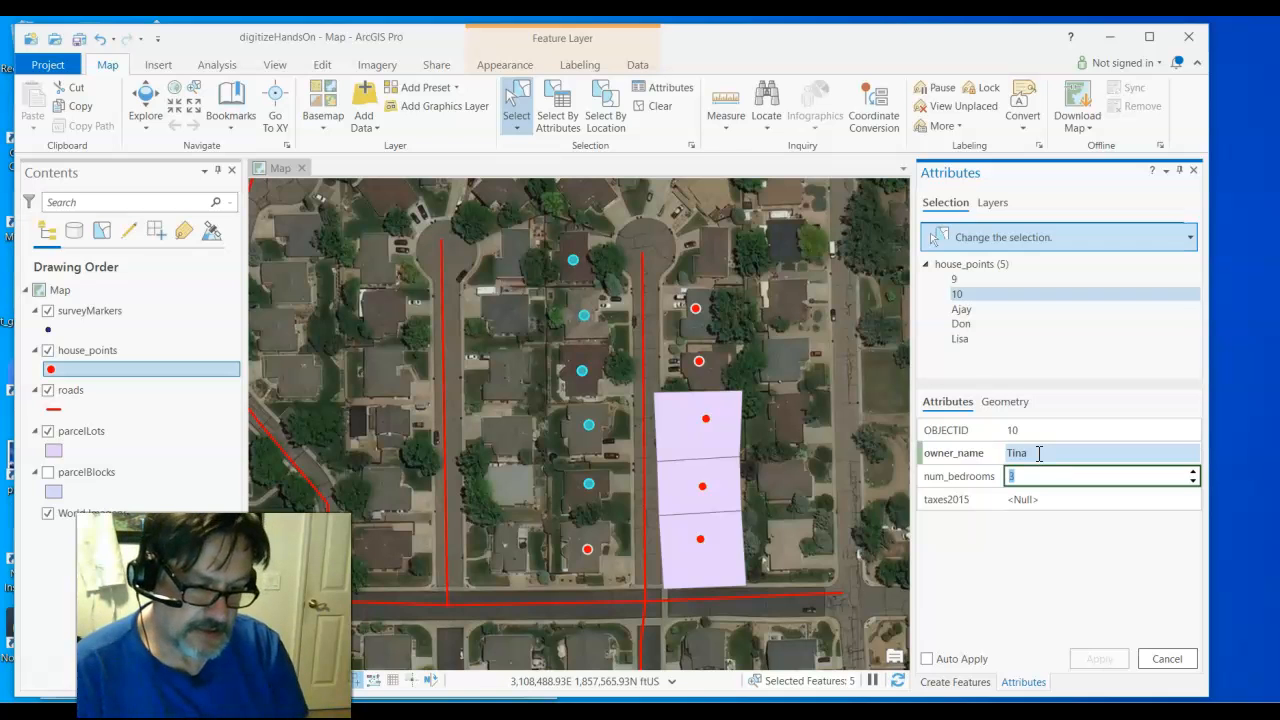
pyautogui.click(1099, 658)
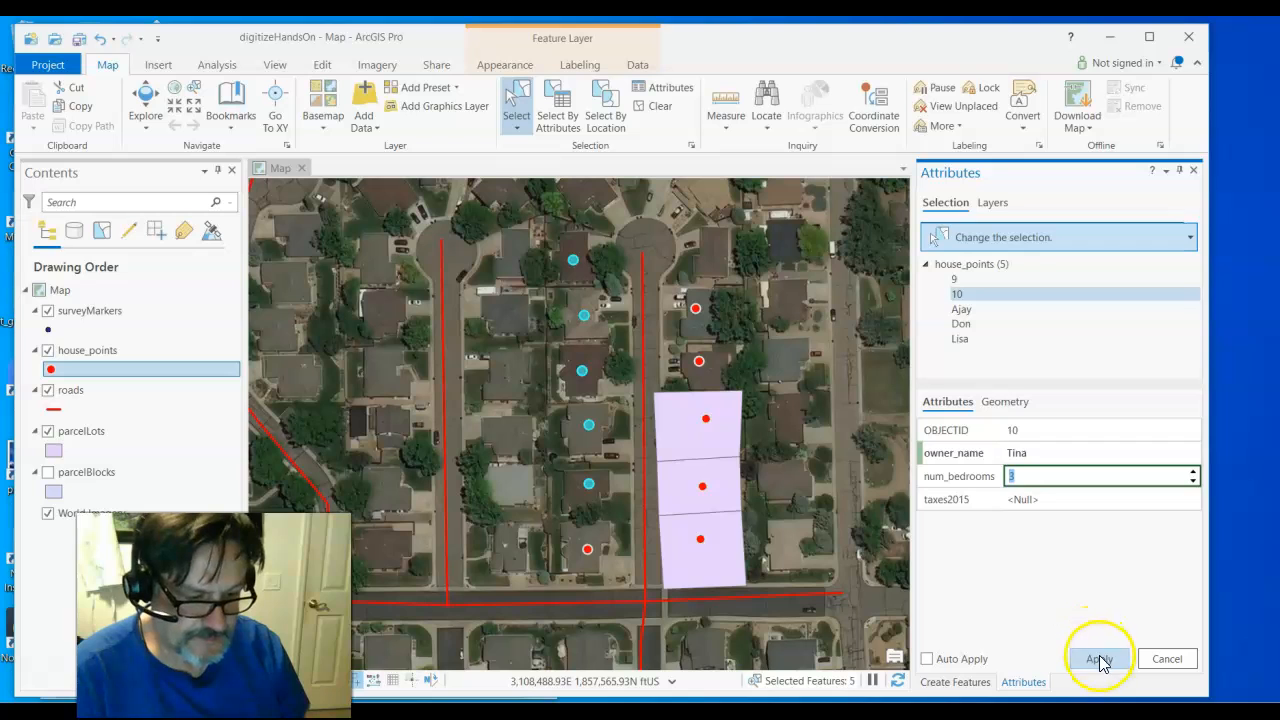
# Fill in owner_name with the owner's name for house point 9 and apply the attribute change
pyautogui.click(970, 280)
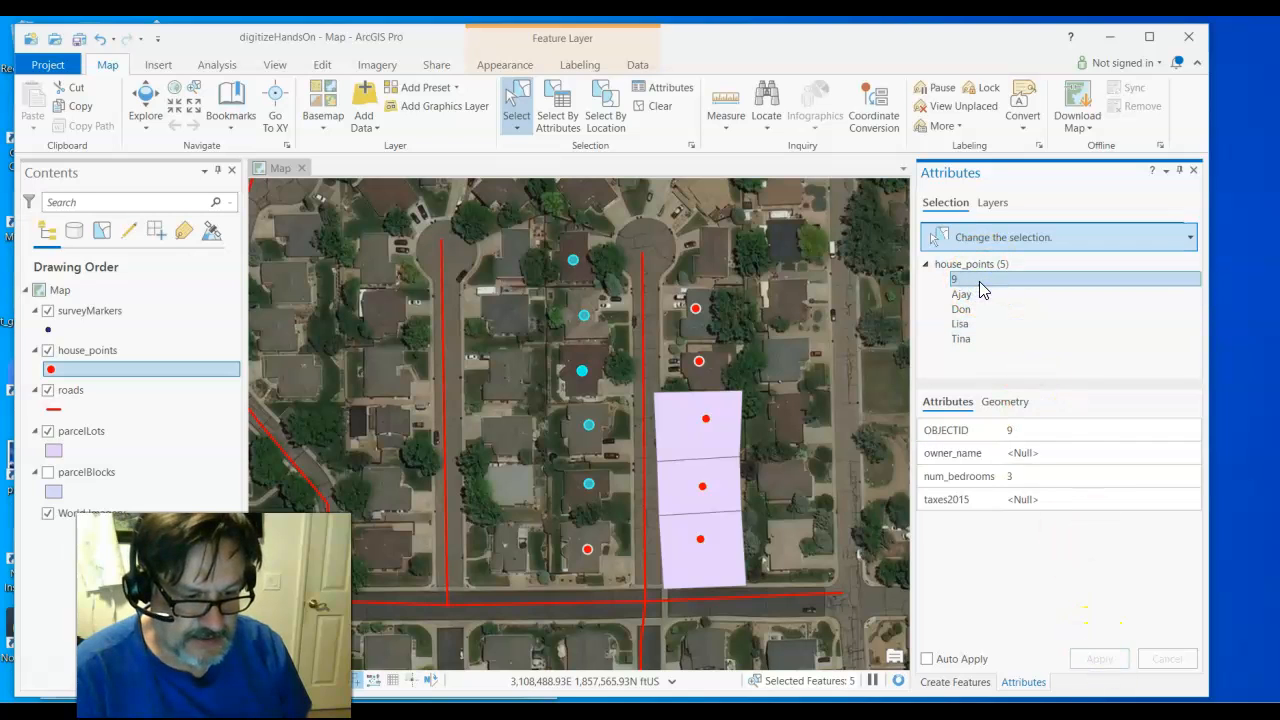
pyautogui.click(1046, 451)
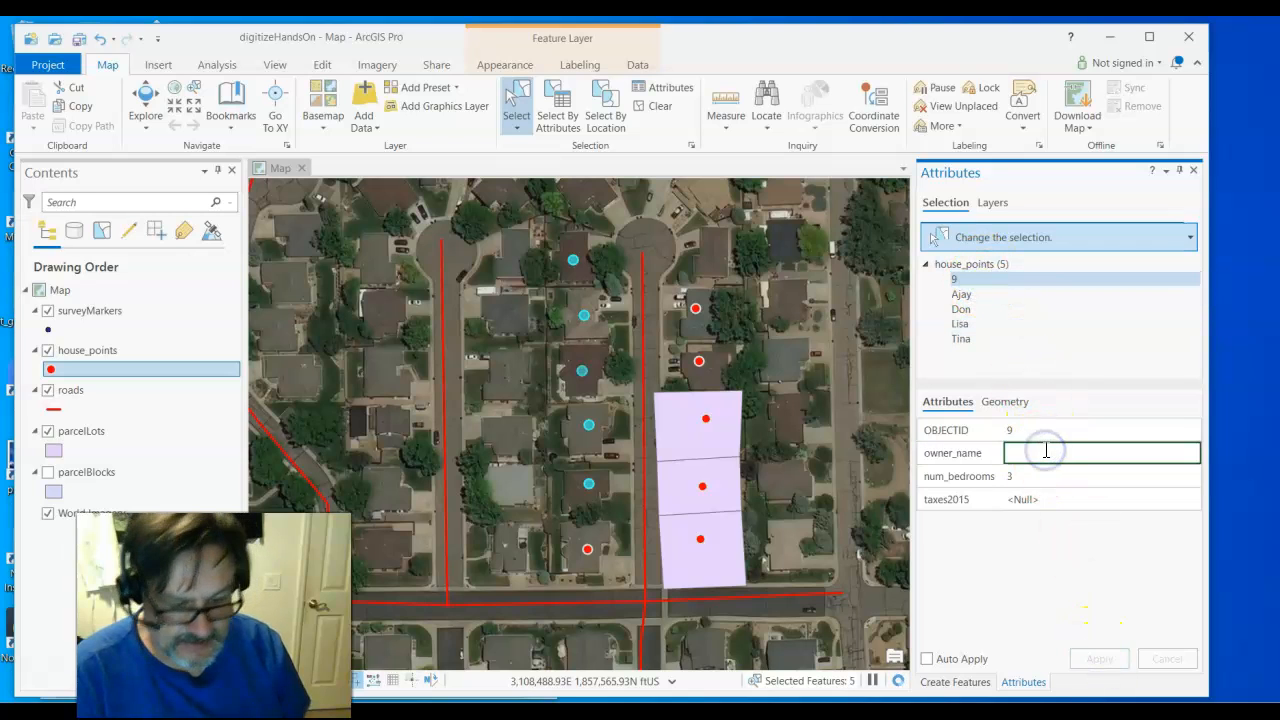
pyautogui.write('P')
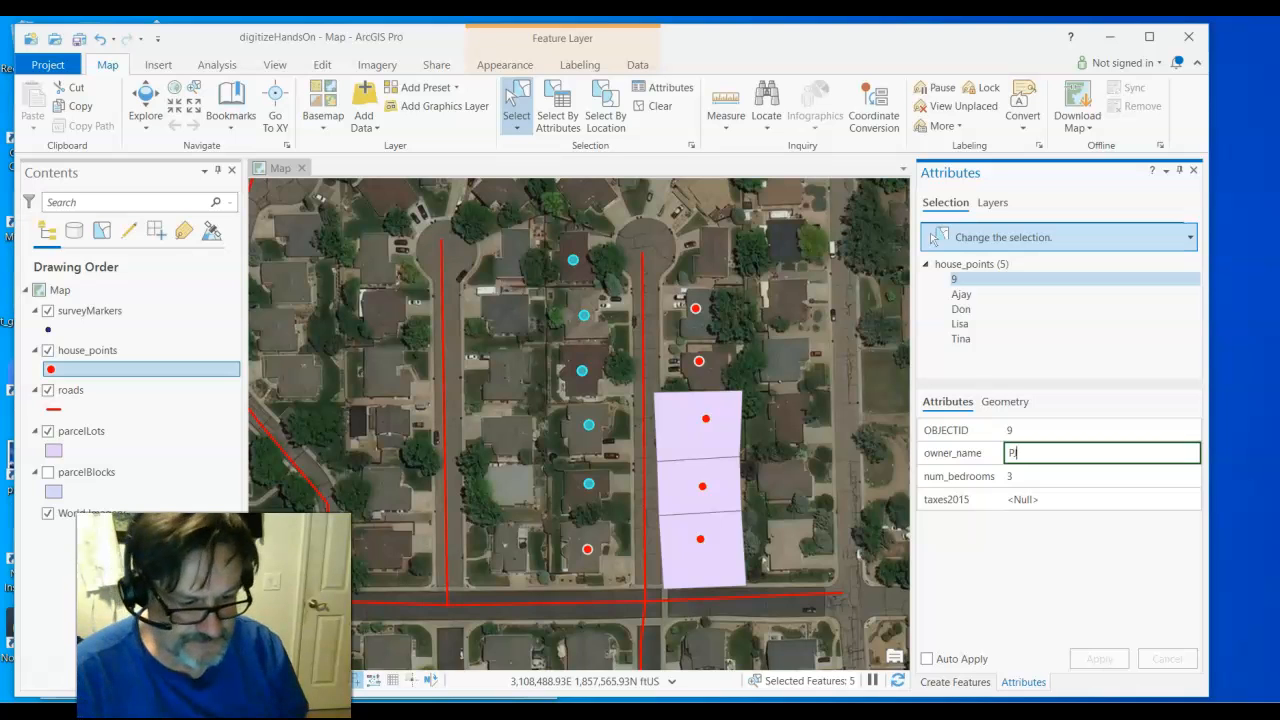
pyautogui.write('J')
pyautogui.press('Tab')
pyautogui.click(1100, 658)
pyautogui.click(1045, 563)
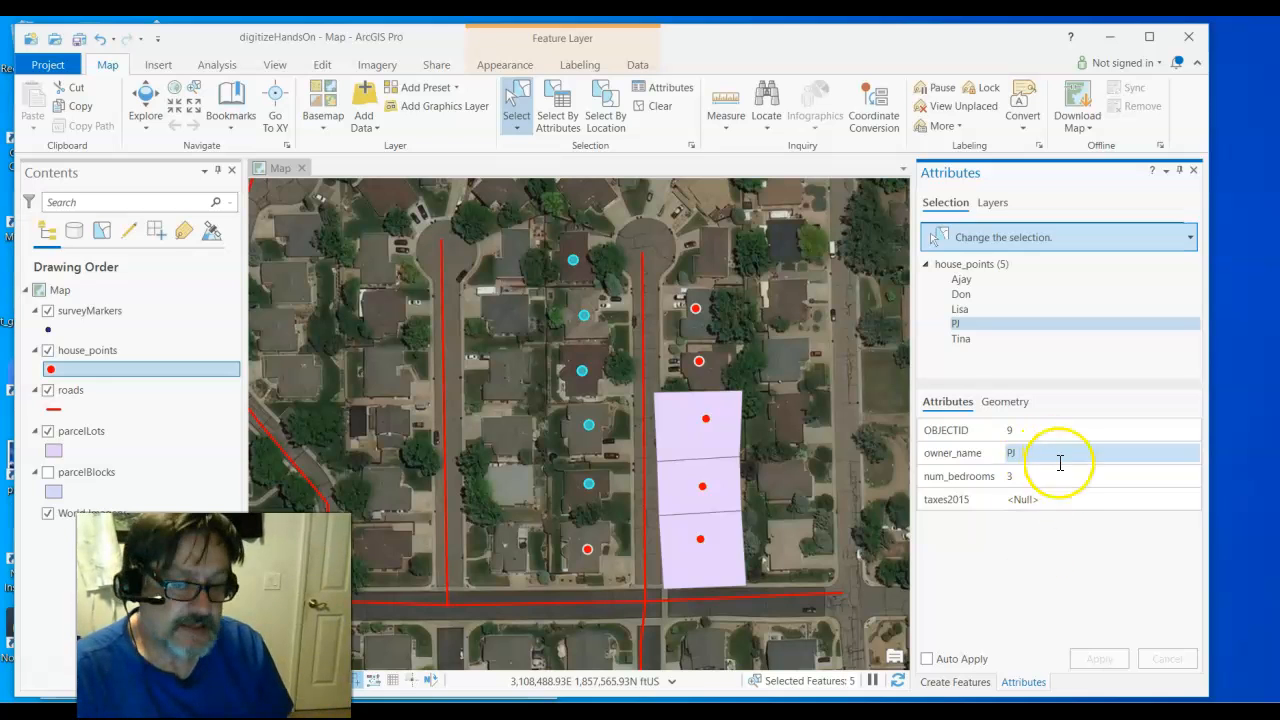
pyautogui.click(1051, 503)
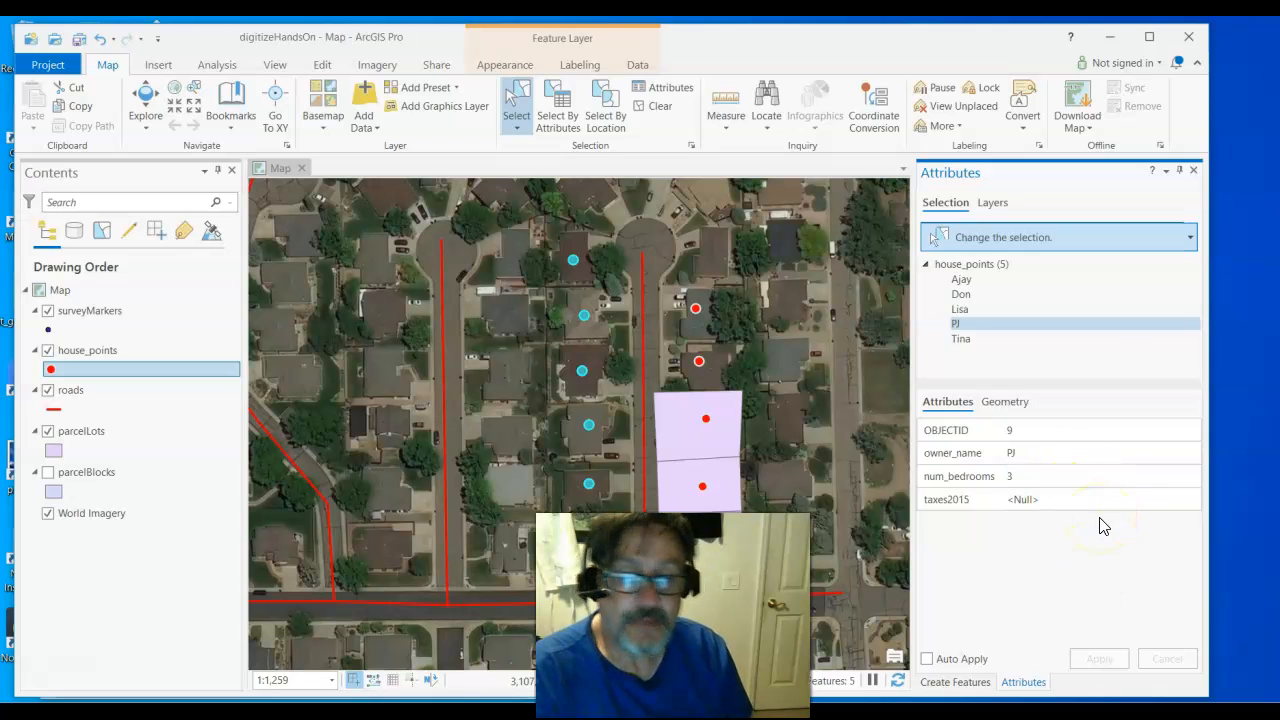
# Save all pending edits to the house points and confirm the save
pyautogui.click(323, 66)
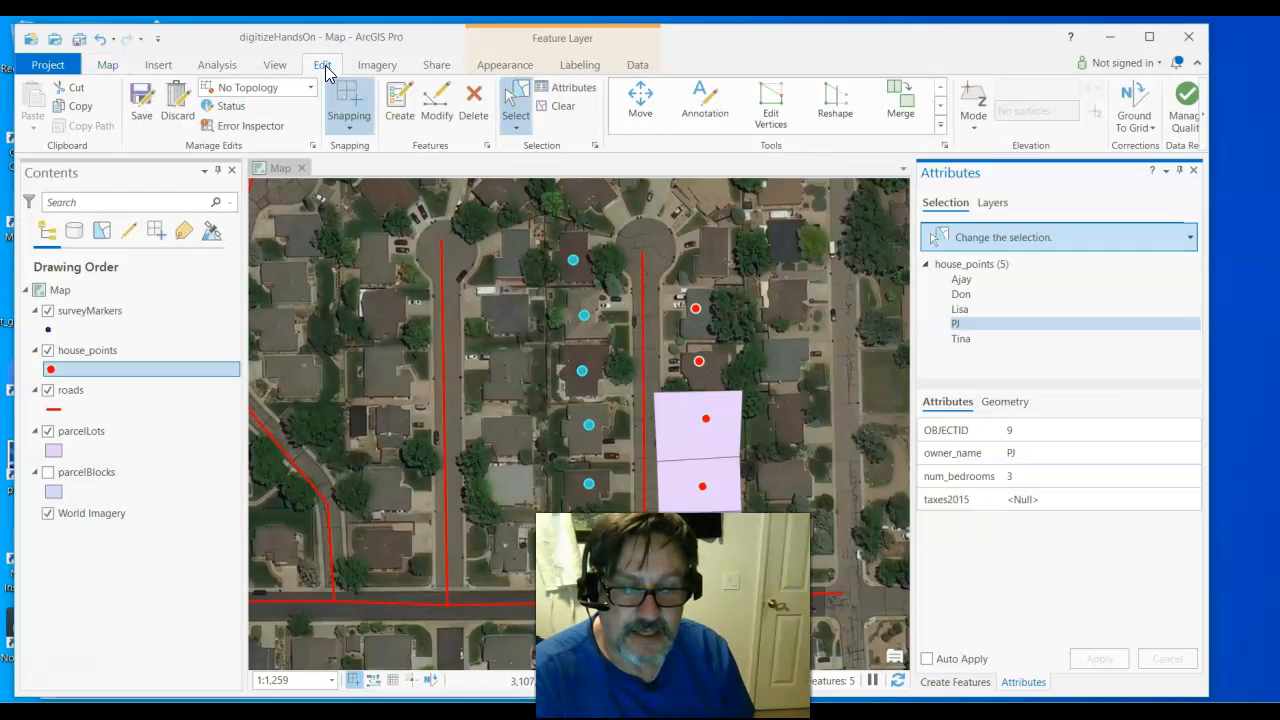
pyautogui.click(144, 110)
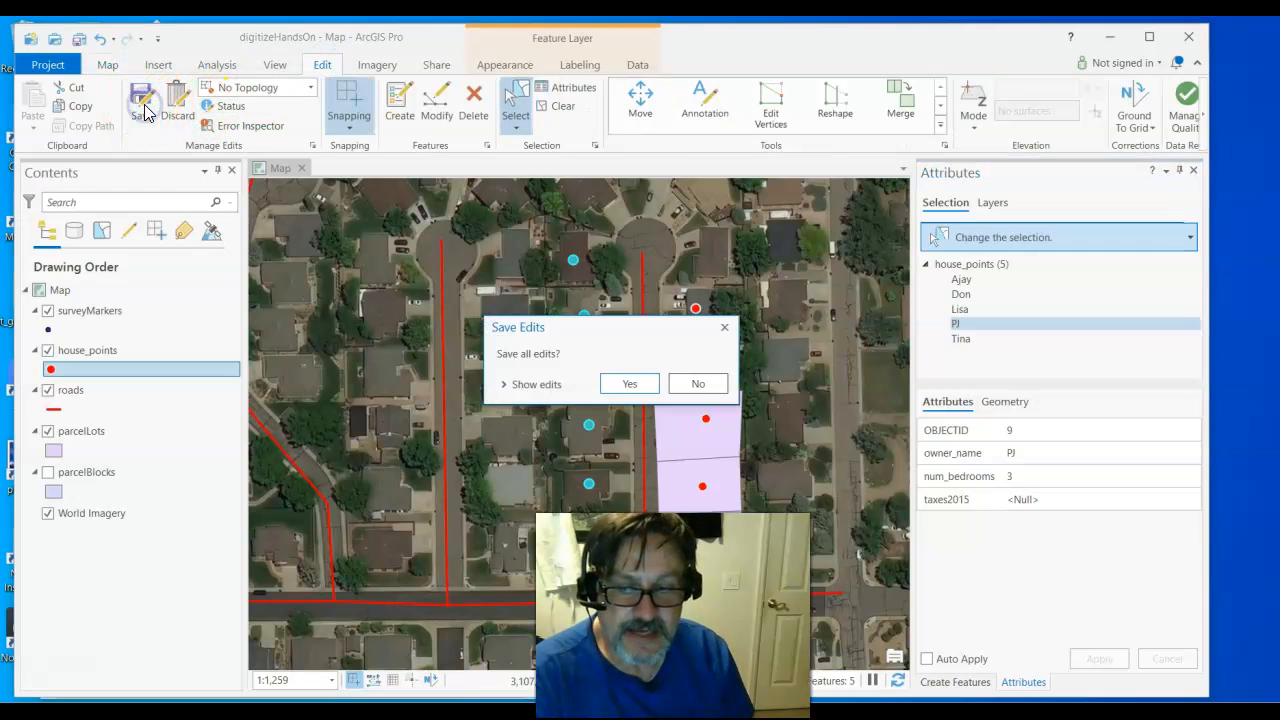
pyautogui.click(620, 385)
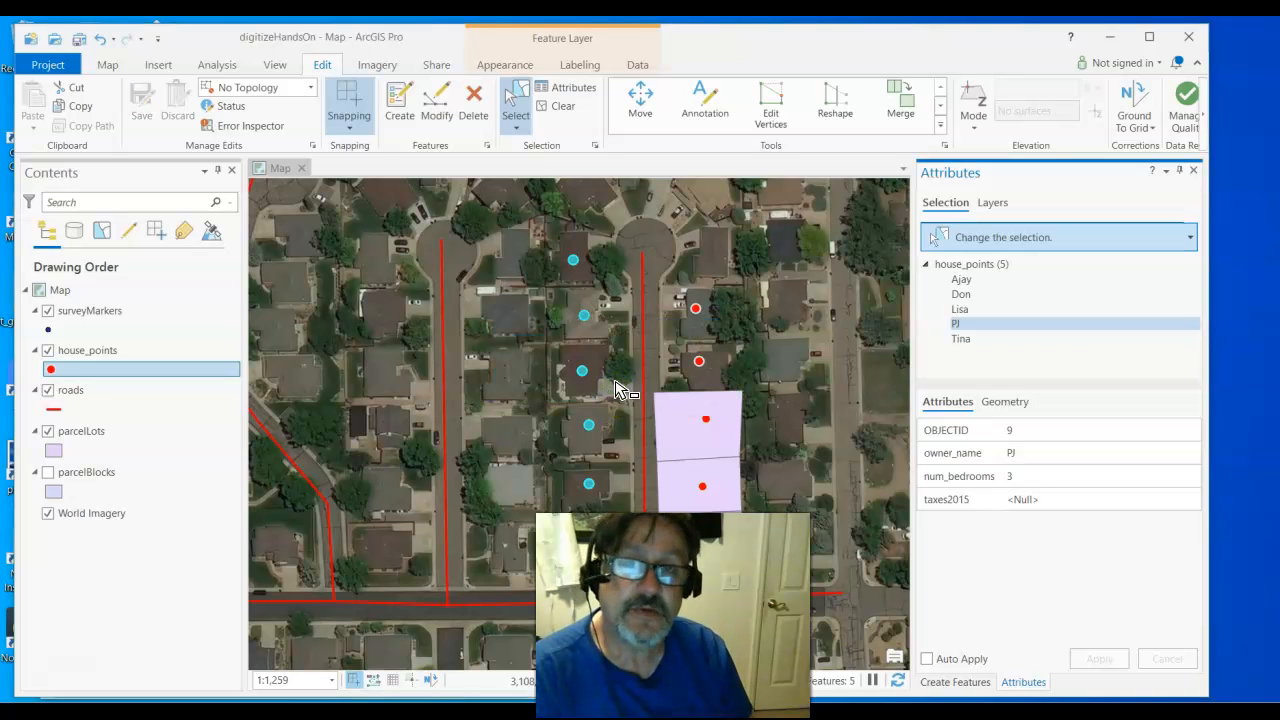